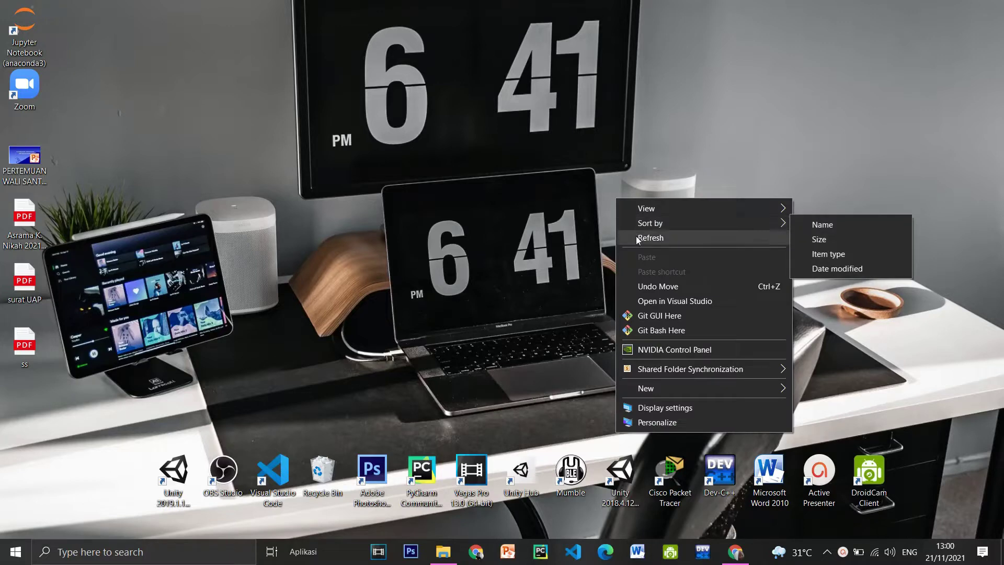
left_click(636, 237)
right_click(501, 242)
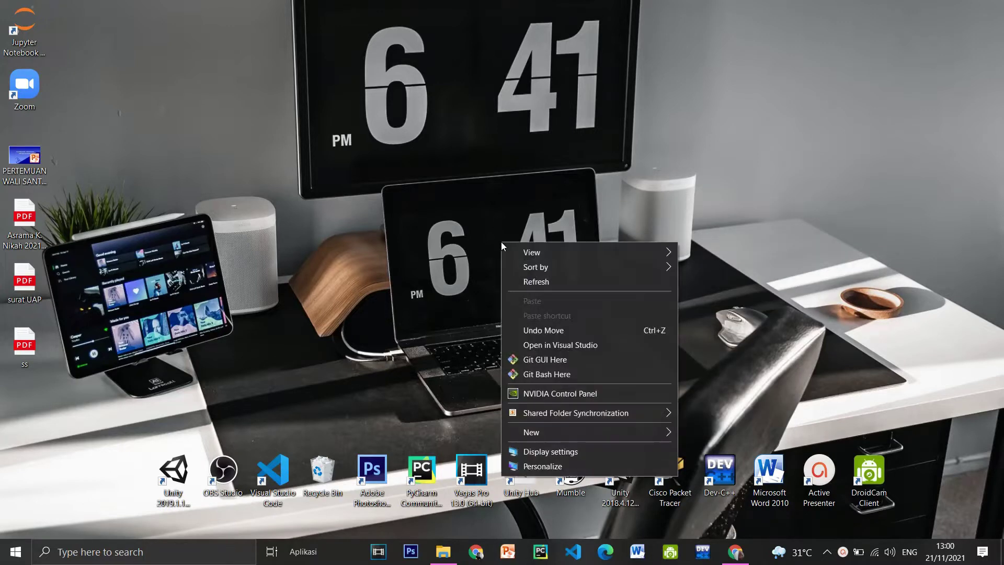
left_click(510, 280)
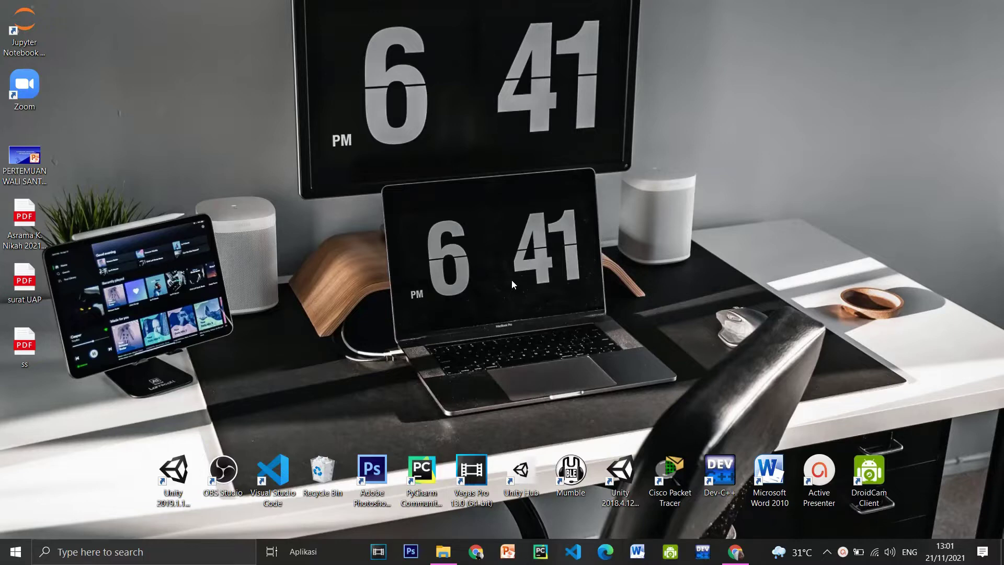
- Switch to the Chrome window with Google Drive and create a new blank Google Form from My Drive
left_click(737, 548)
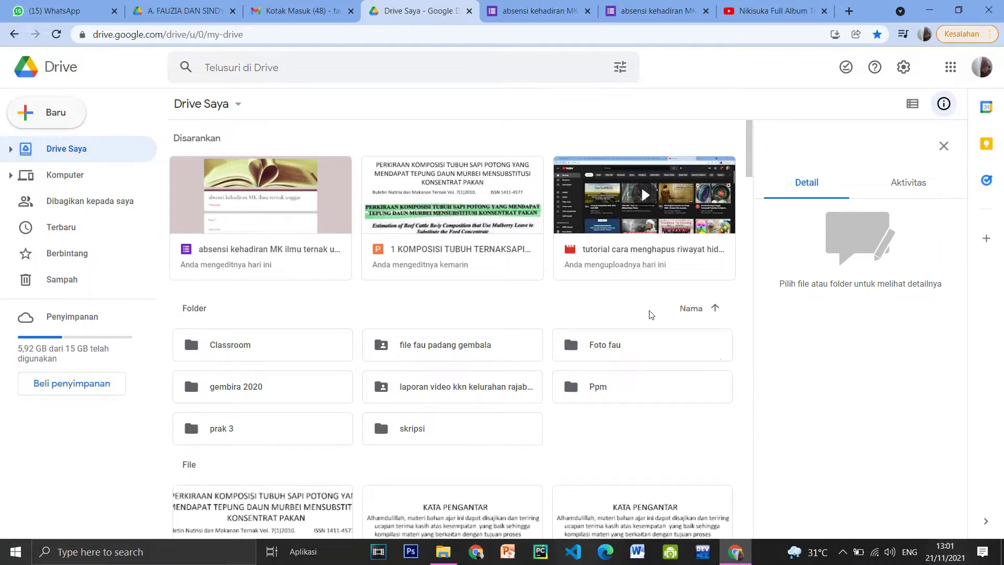
left_click(259, 35)
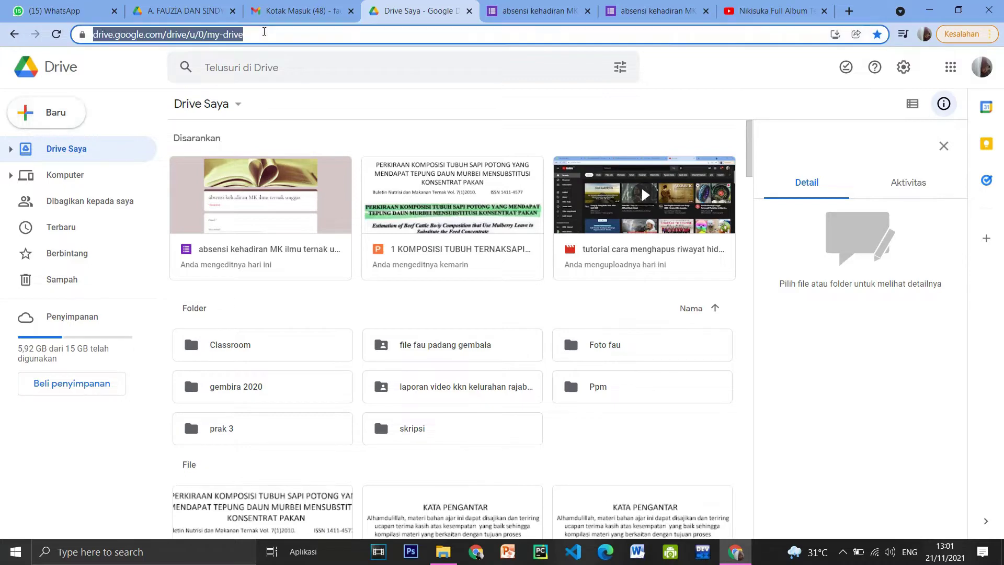
left_click(151, 103)
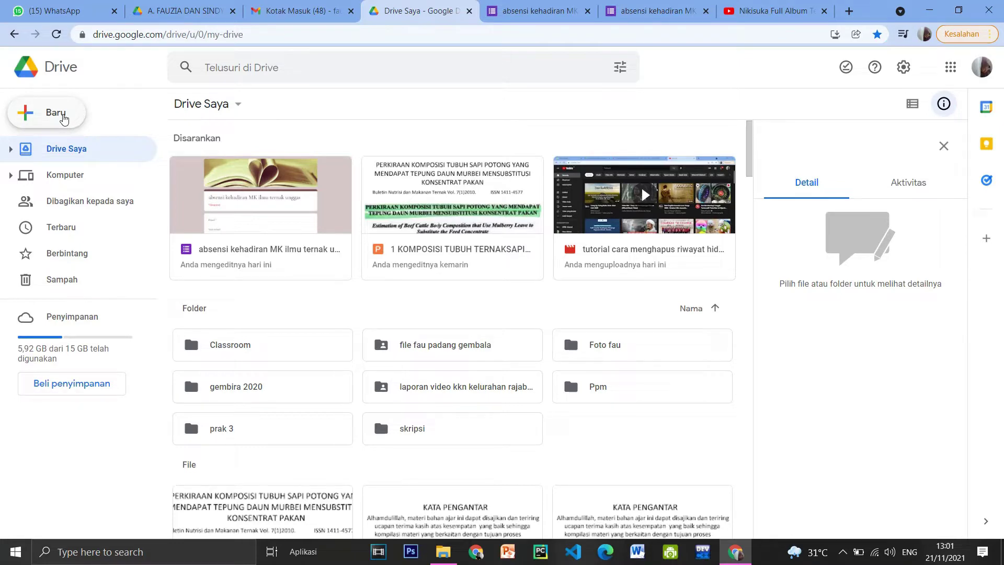
left_click(64, 120)
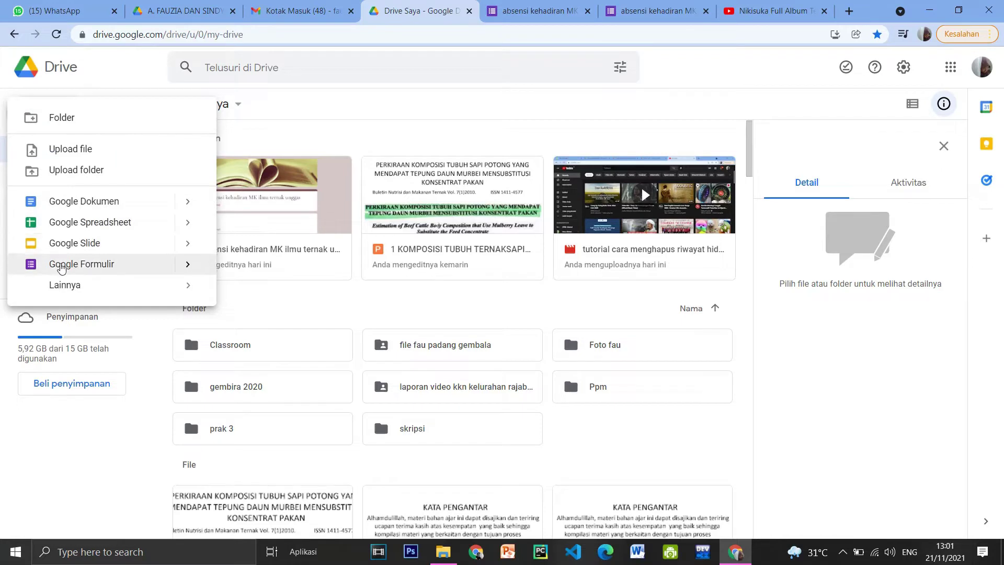
left_click(61, 268)
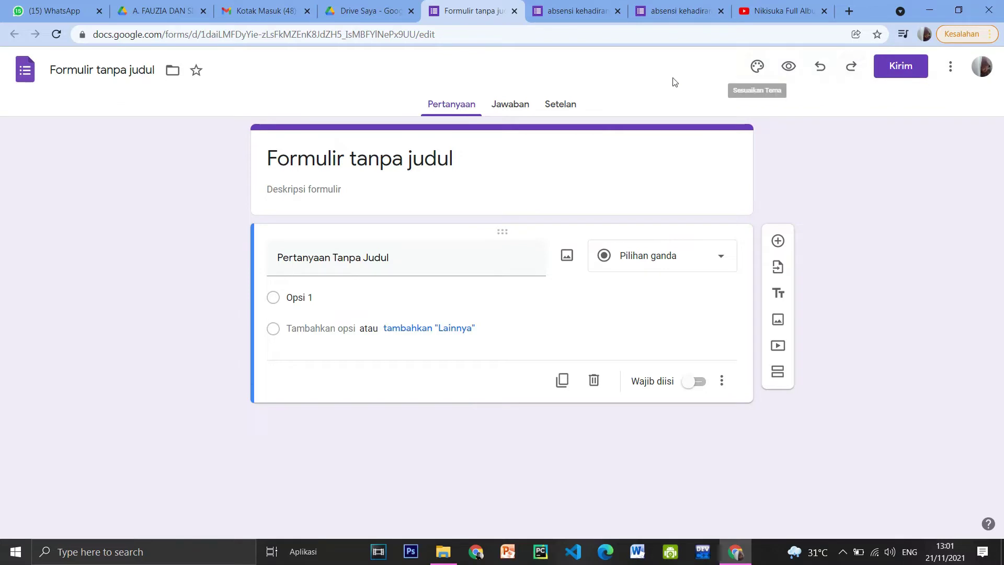
- Rename the untitled form as "absensi kehadiran santri"
left_click(108, 79)
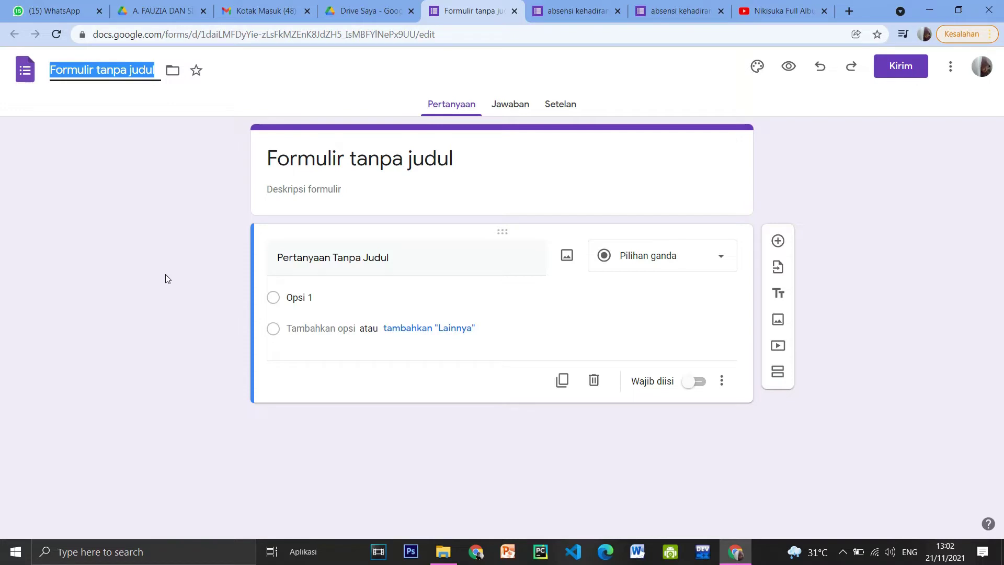
key("BackSpace")
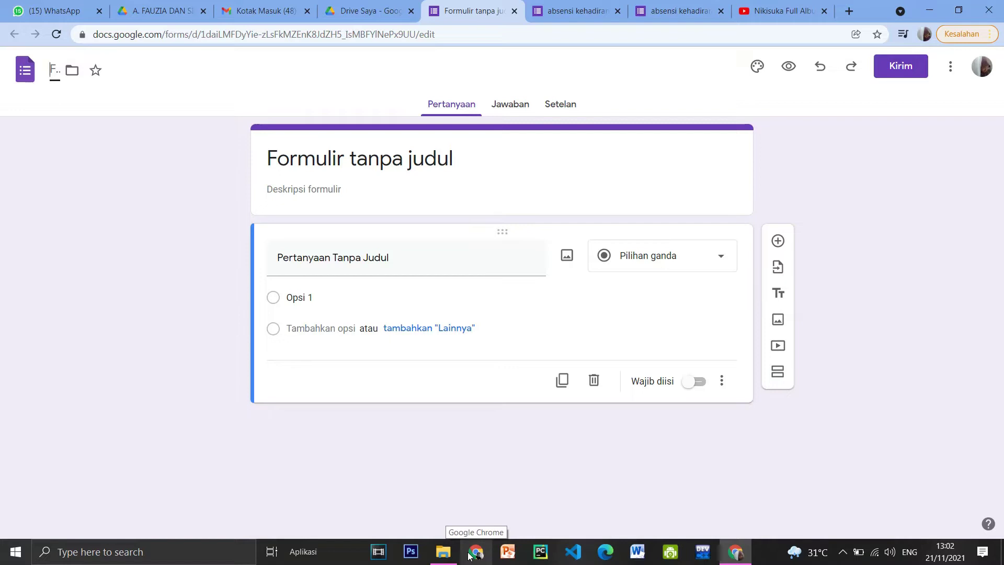
type("absensi")
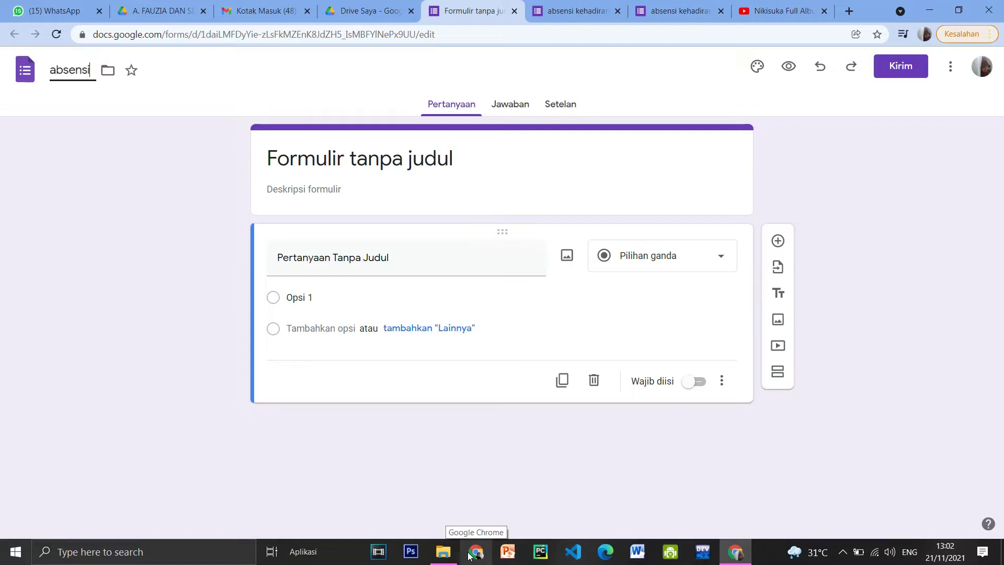
type(" keha")
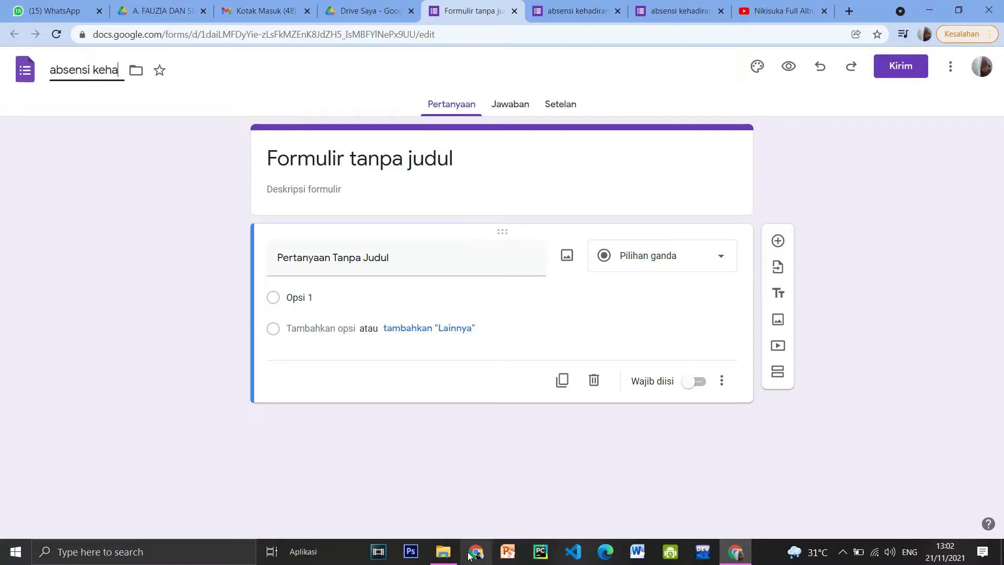
type("diran santri")
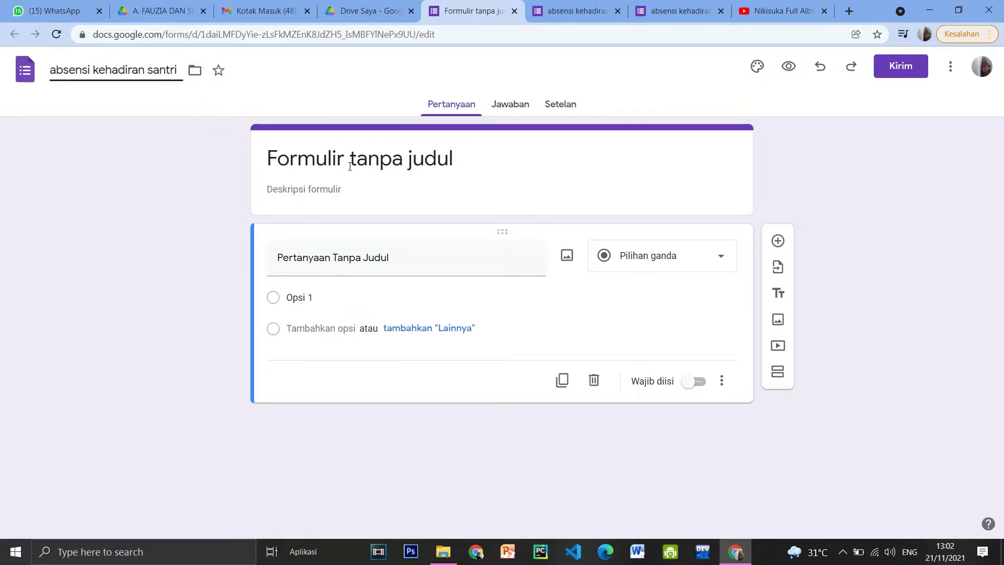
- Look through the folders and files stored in My Drive
left_click(387, 17)
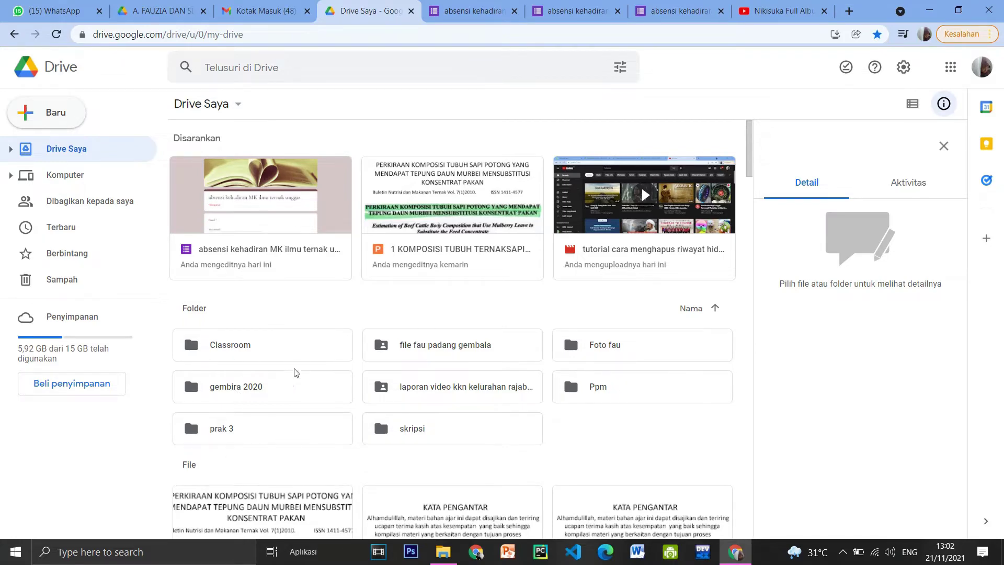
scroll(296, 523, "down", 6)
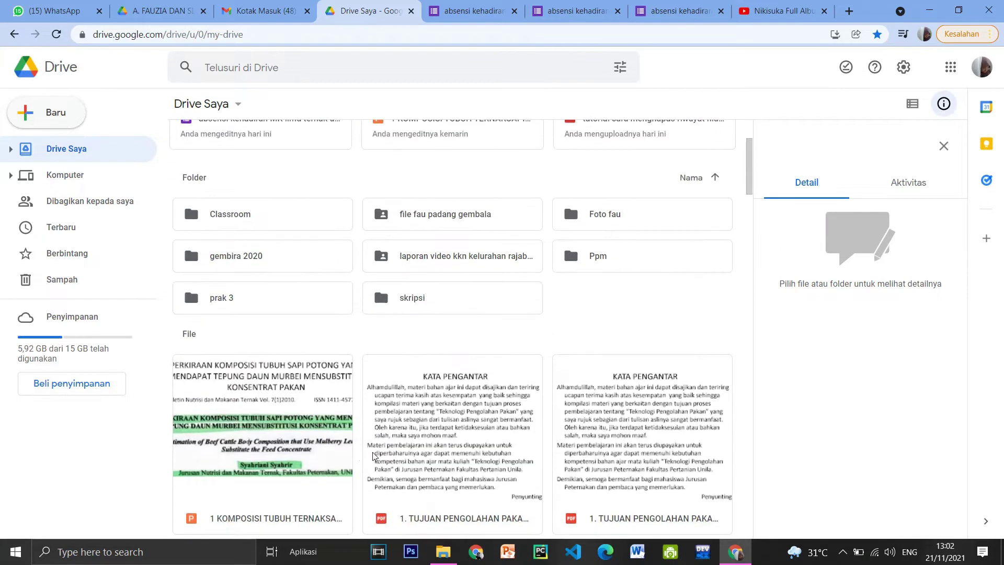
scroll(296, 404, "down", 2)
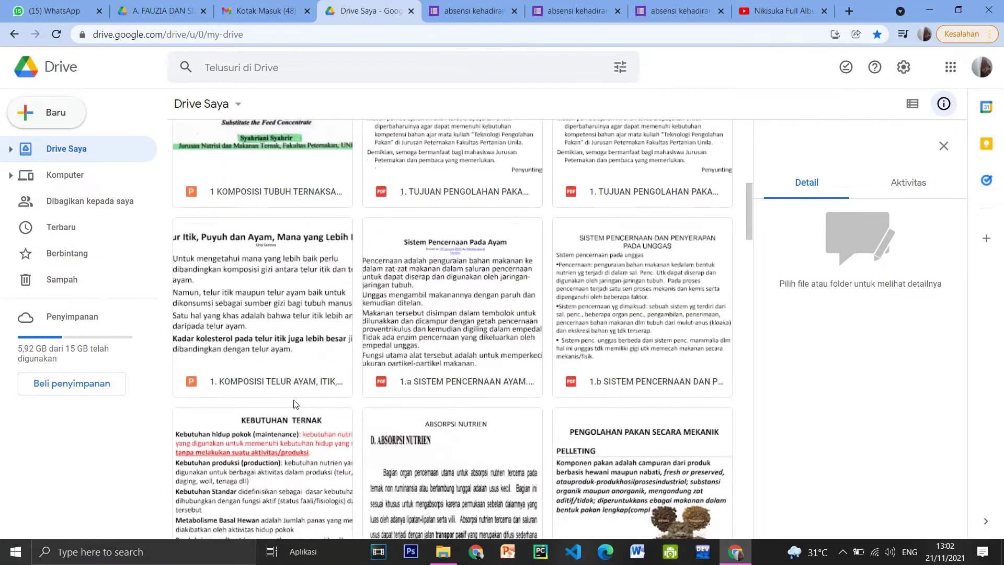
scroll(296, 404, "up", 6)
scroll(296, 404, "down", 5)
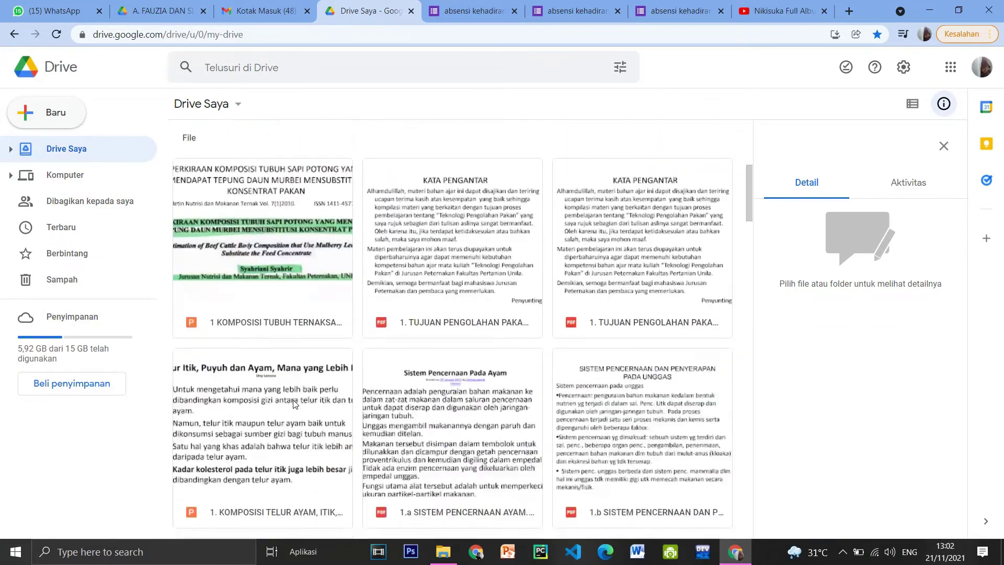
scroll(358, 368, "down", 10)
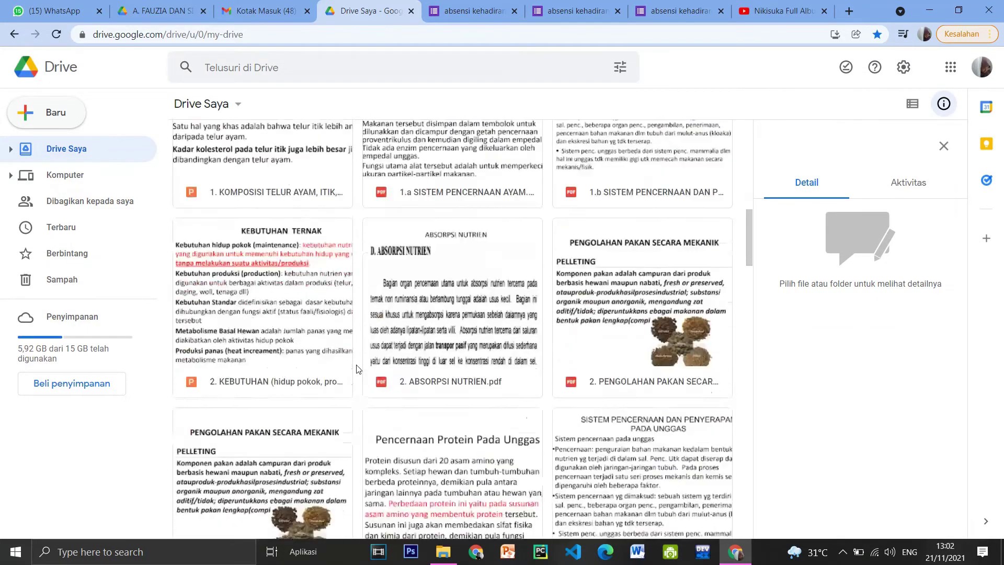
scroll(358, 369, "up", 15)
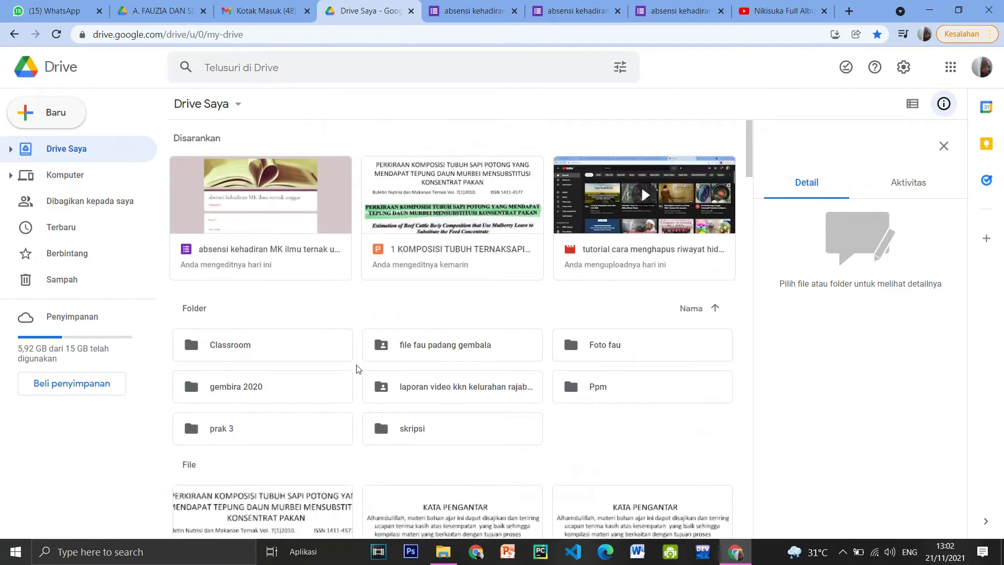
- Return to the attendance form, move it into the Ppm folder in Drive, and star it
left_click(467, 17)
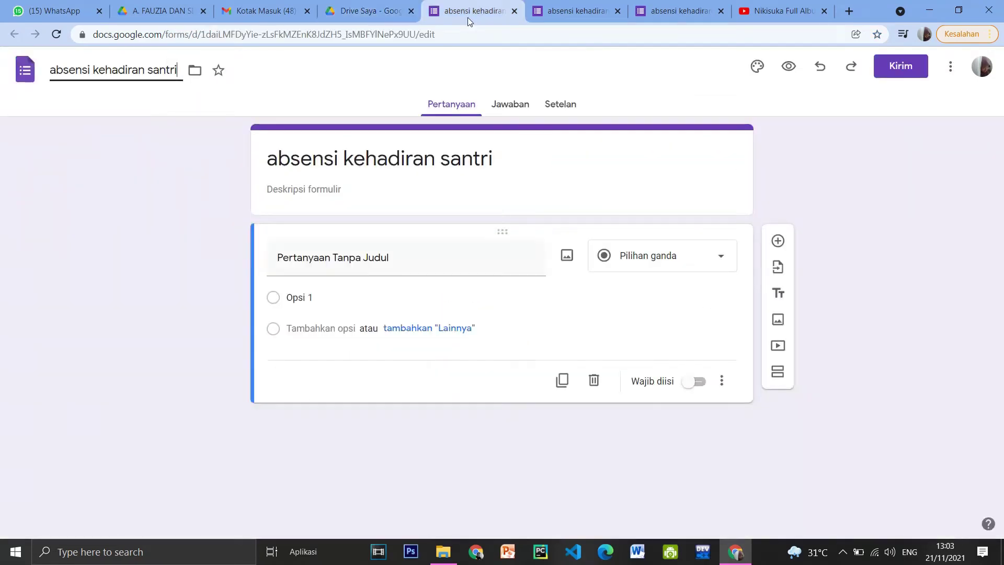
left_click(196, 79)
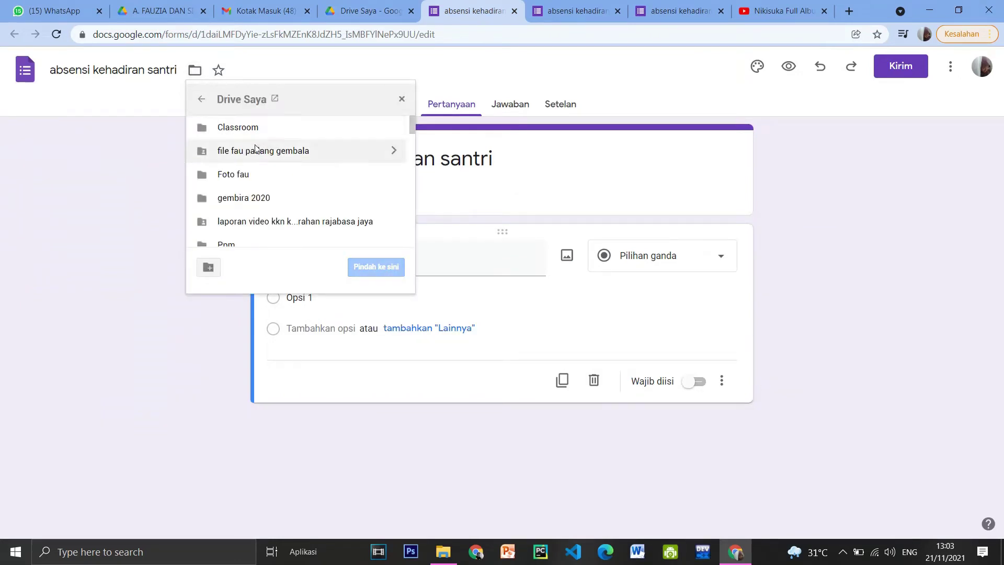
scroll(249, 227, "down", 2)
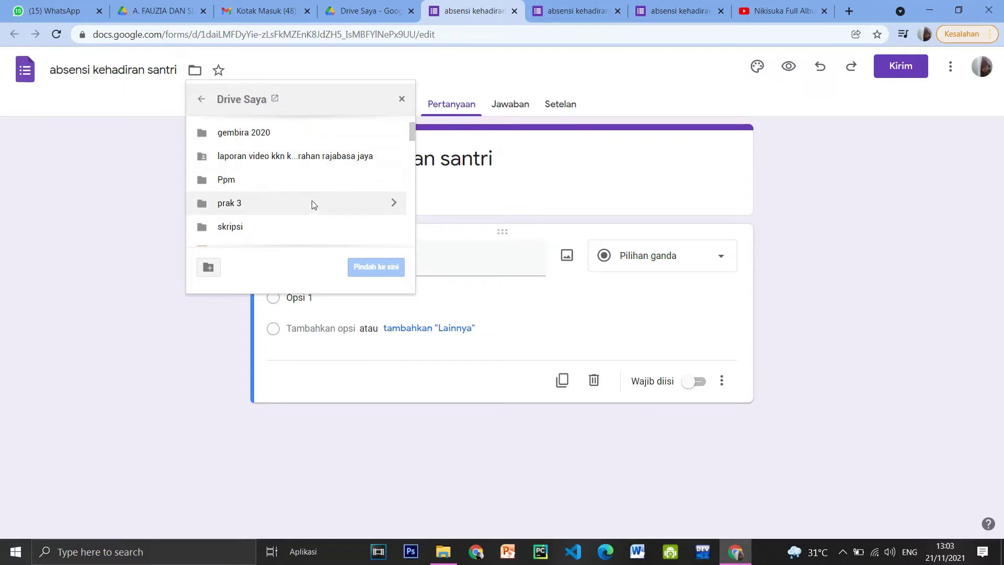
left_click(293, 185)
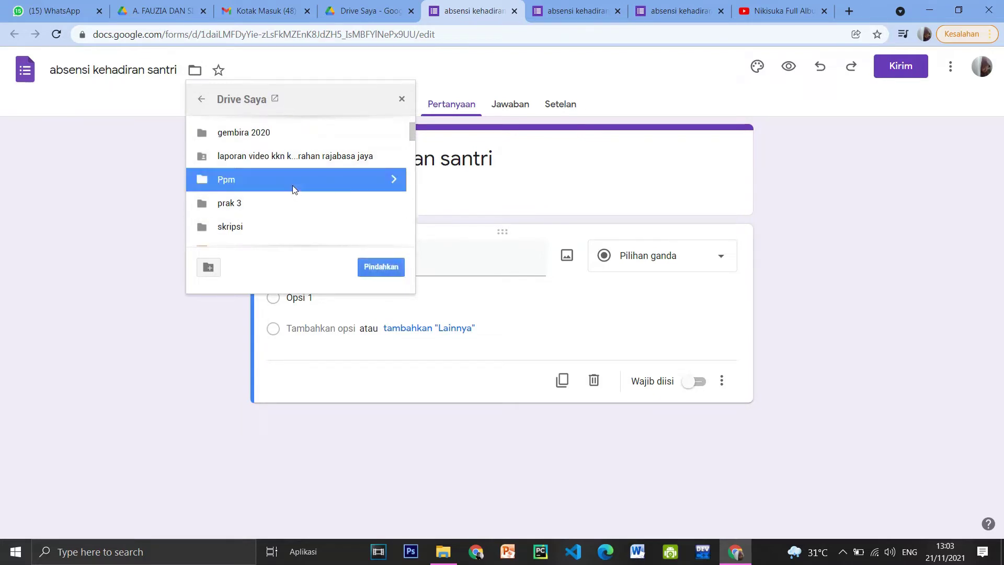
left_click(370, 267)
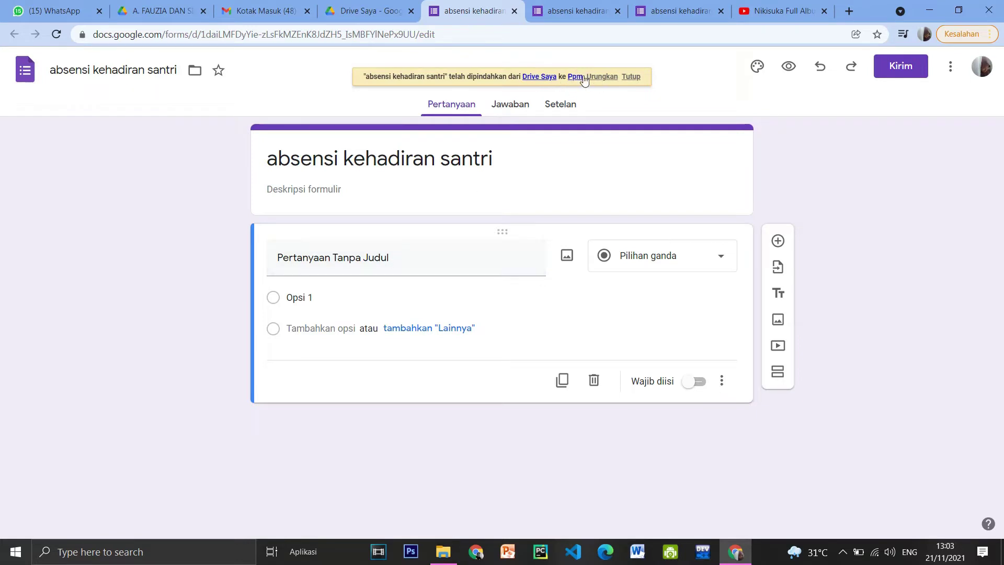
left_click(218, 76)
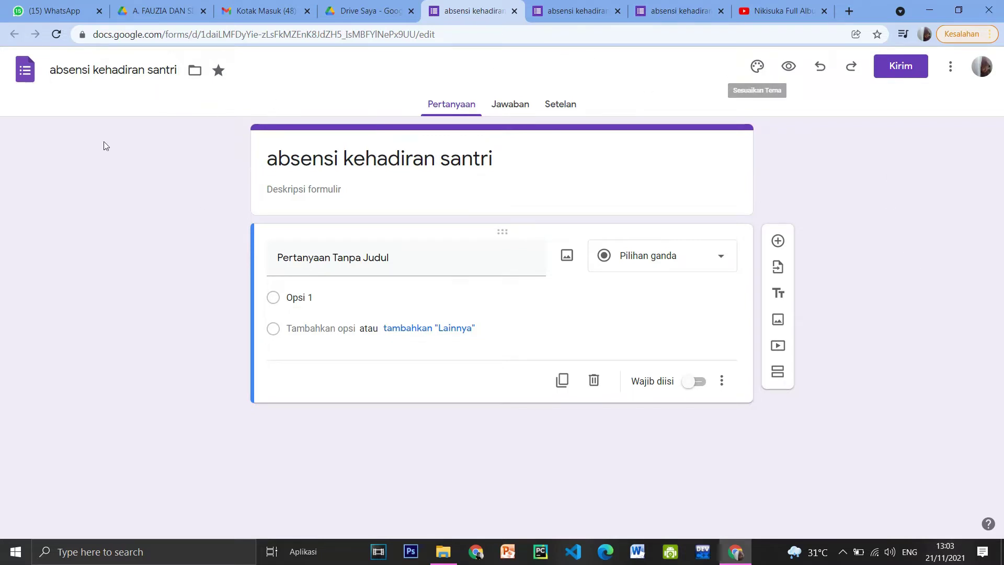
- Set the form's header image to the illustrated bookshelf from the Kantor dan Sekolah theme pictures
left_click(757, 63)
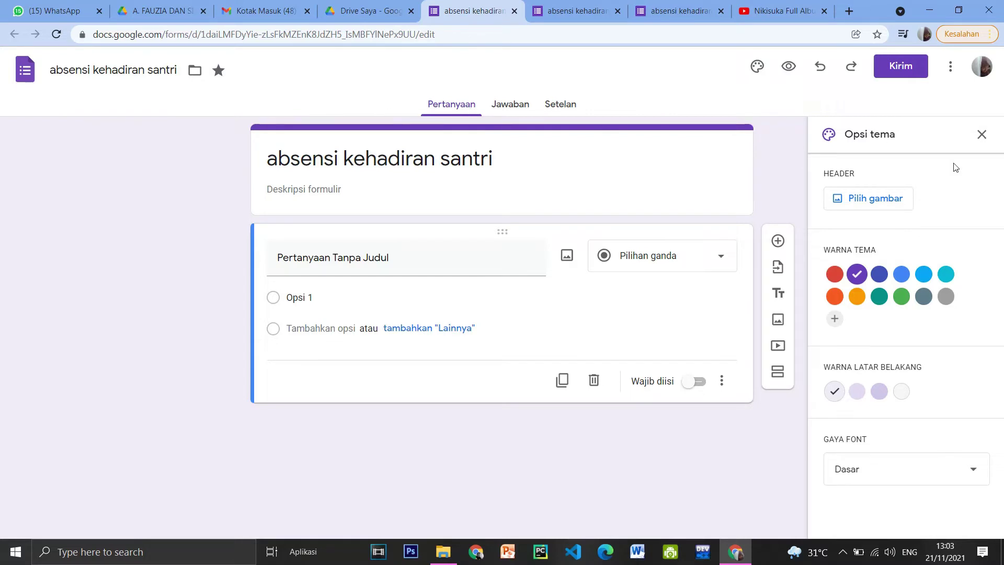
left_click(887, 203)
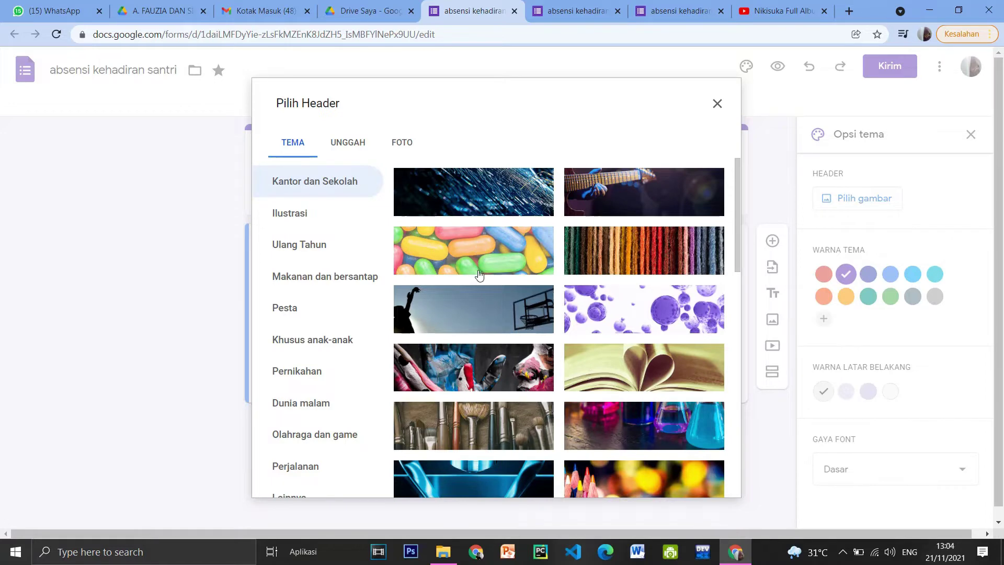
scroll(479, 275, "down", 8)
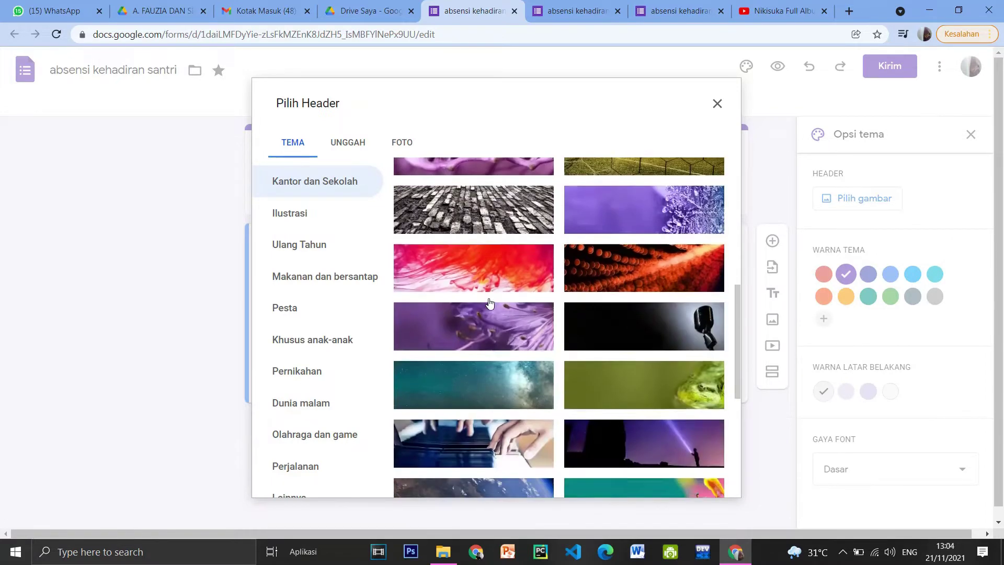
scroll(489, 303, "down", 7)
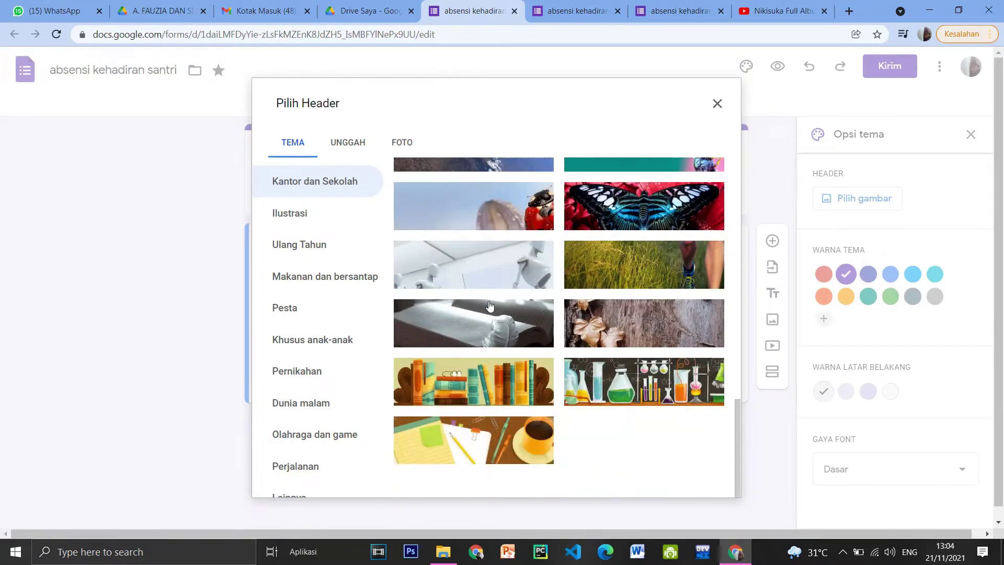
left_click(488, 393)
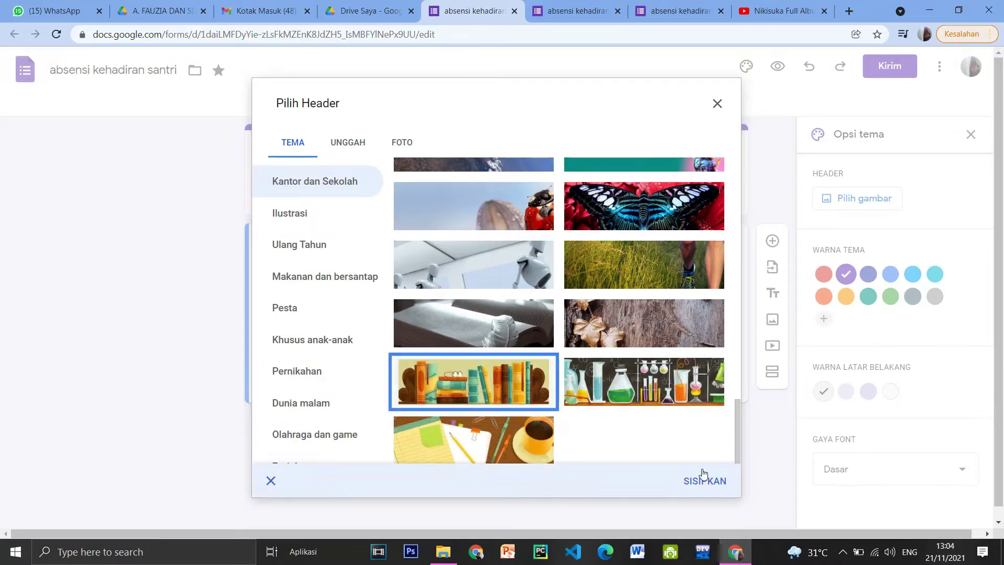
left_click(714, 487)
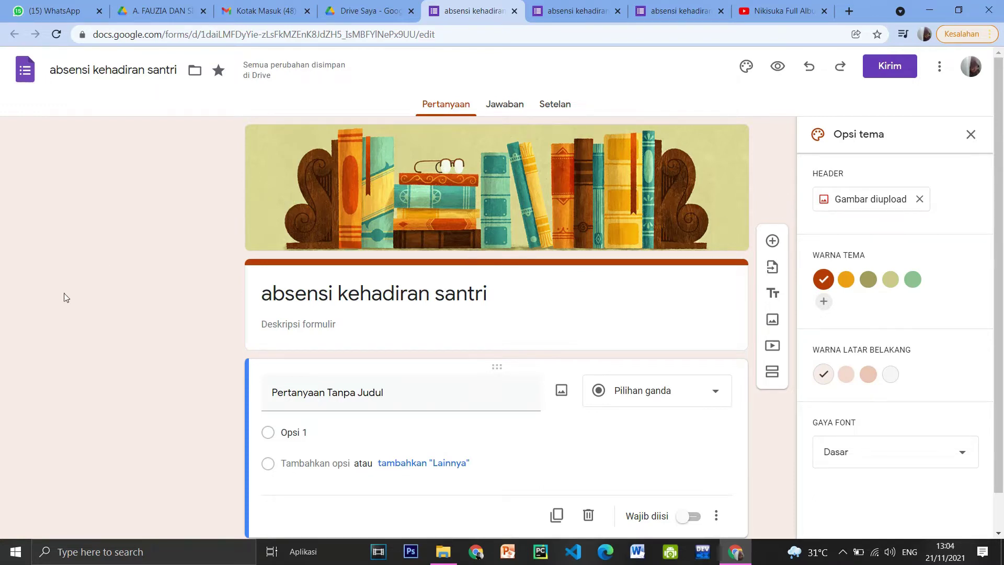
- Try the olive and green theme colours, return to dark red, and set the background to the darkest pink shade
scroll(75, 310, "down", 1)
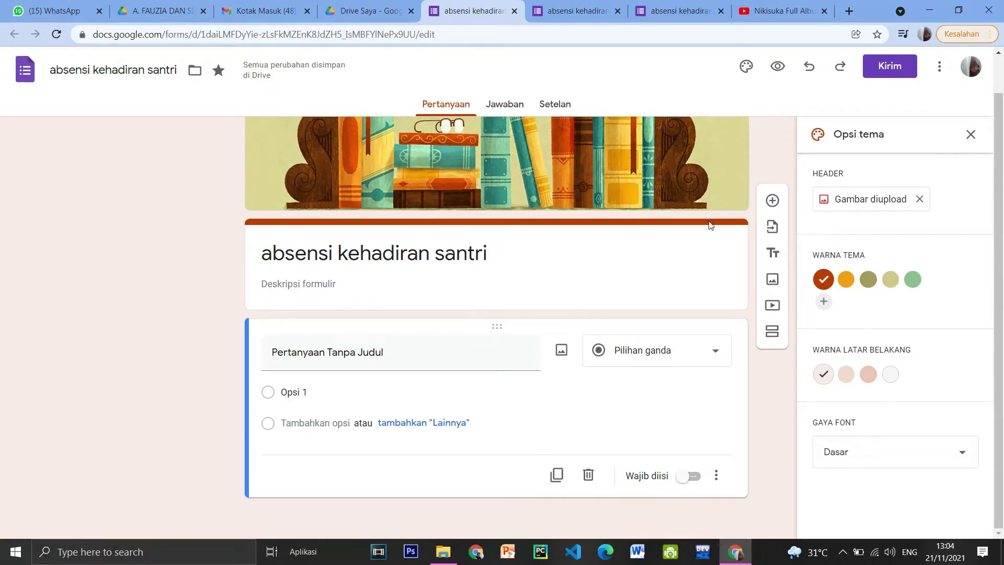
left_click(867, 282)
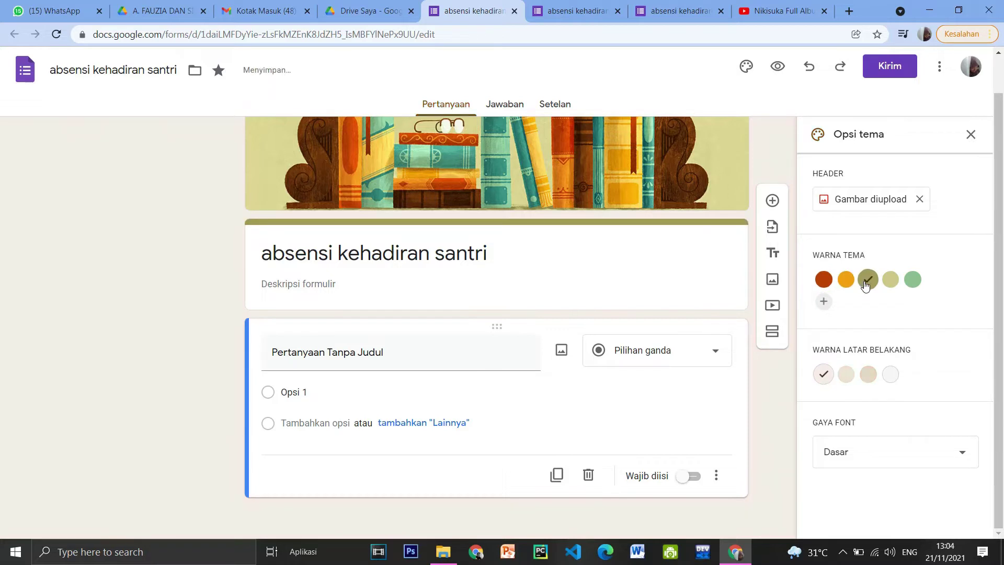
left_click(912, 278)
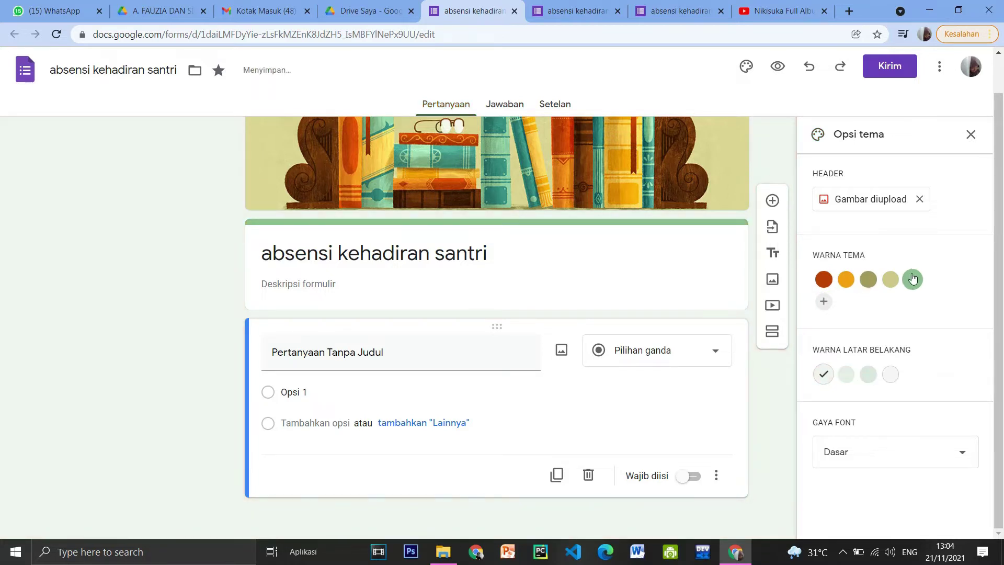
left_click(824, 282)
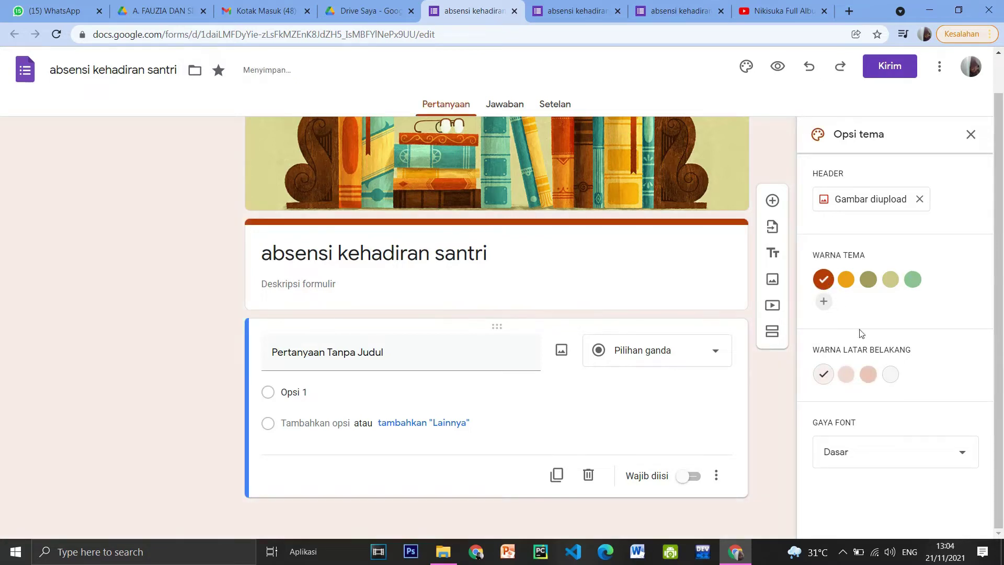
left_click(868, 377)
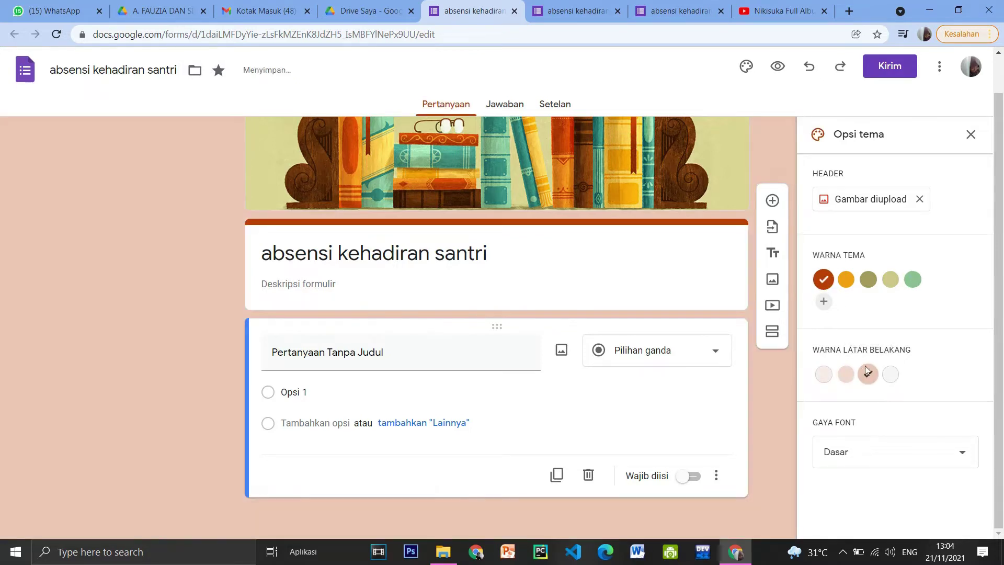
- Compare the medium pink background, keep the darkest pink shade, and set the form's font style to Formal
left_click(846, 375)
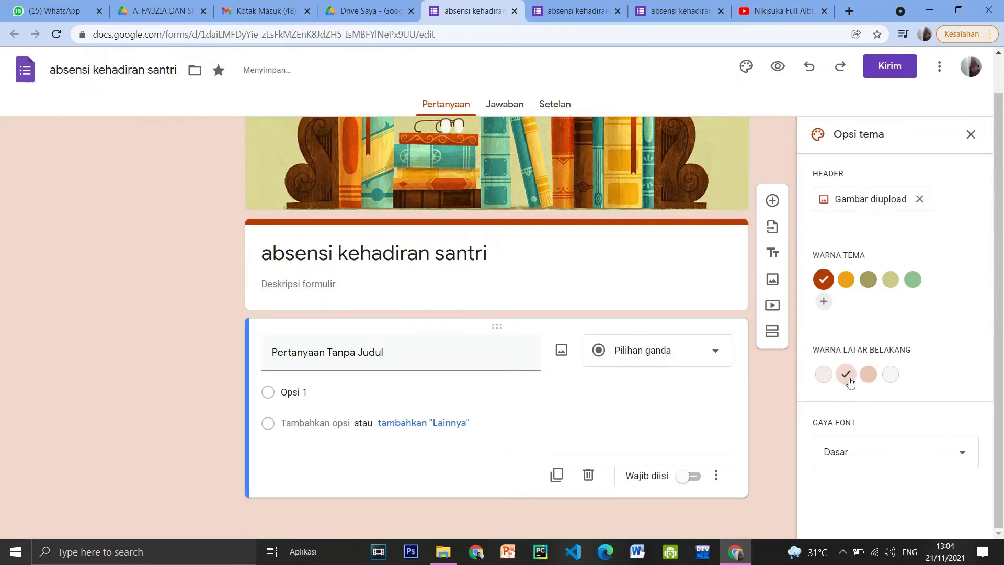
left_click(866, 376)
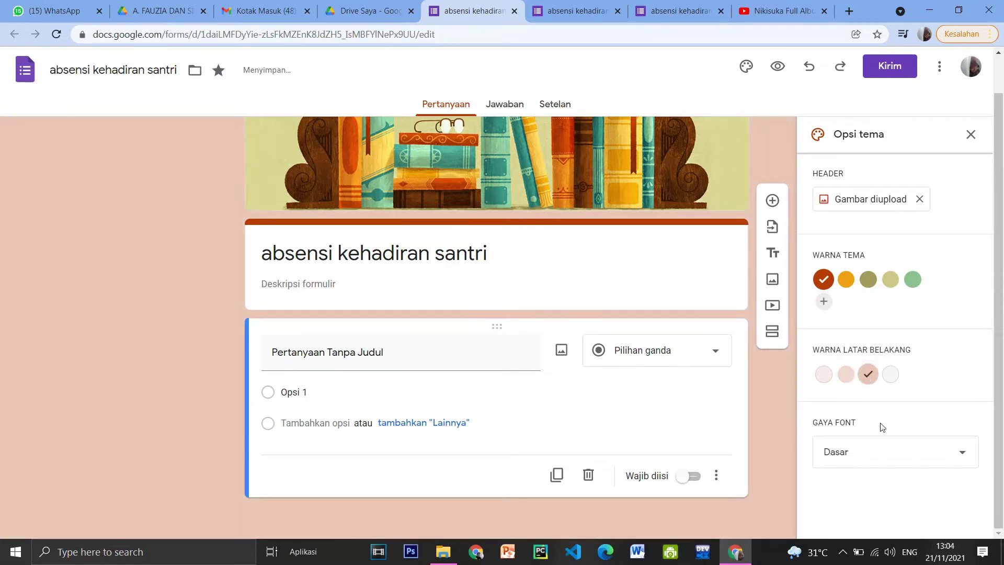
left_click(871, 456)
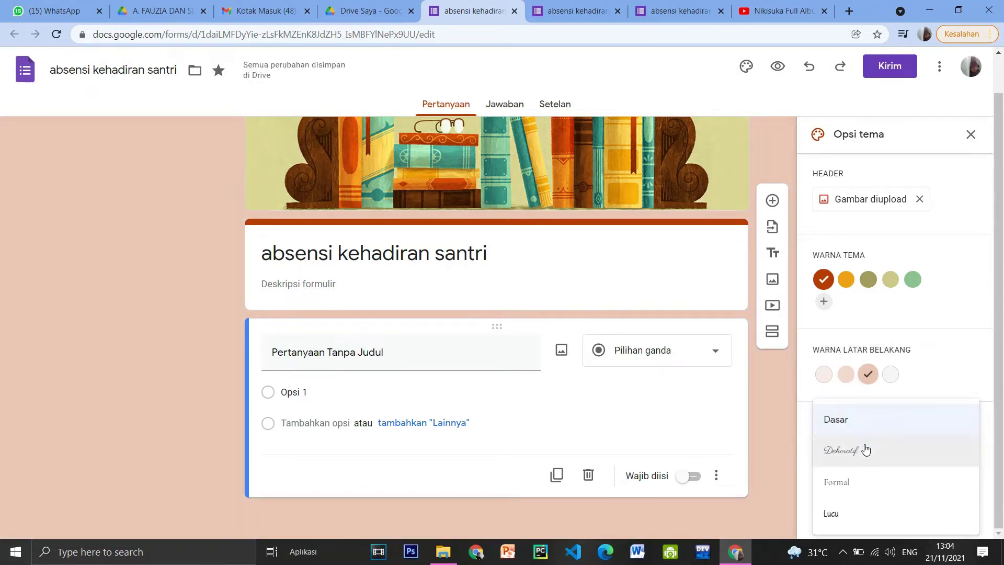
left_click(843, 482)
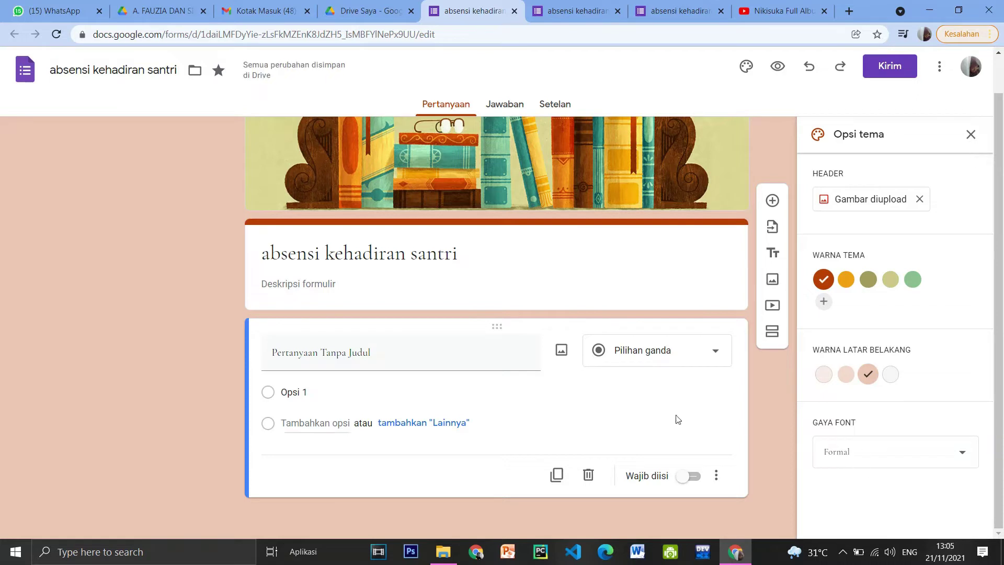
- Capitalise the form's heading as "Absensi Kehadiran Santri" and close the theme options
left_click(272, 260)
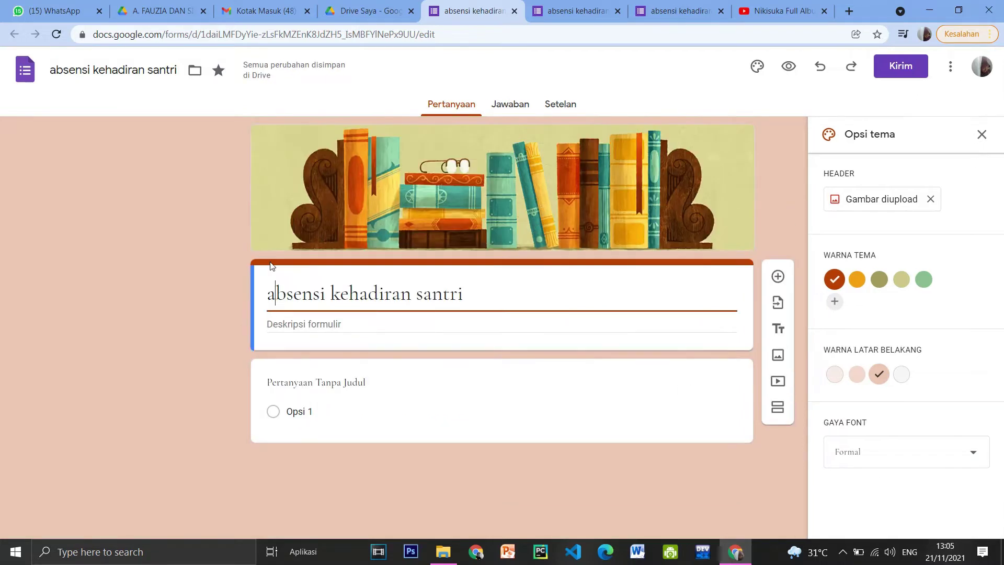
key("BackSpace")
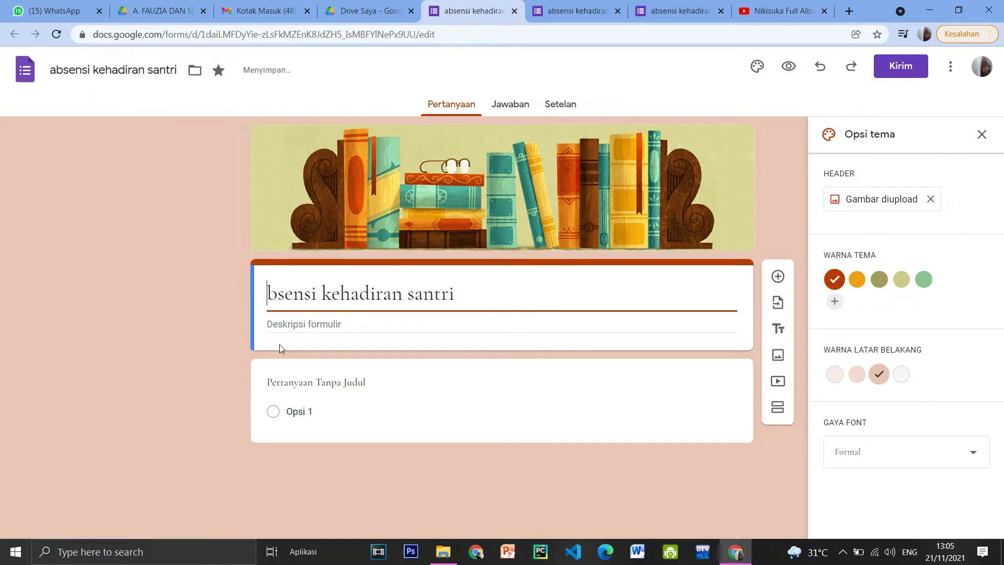
type("A")
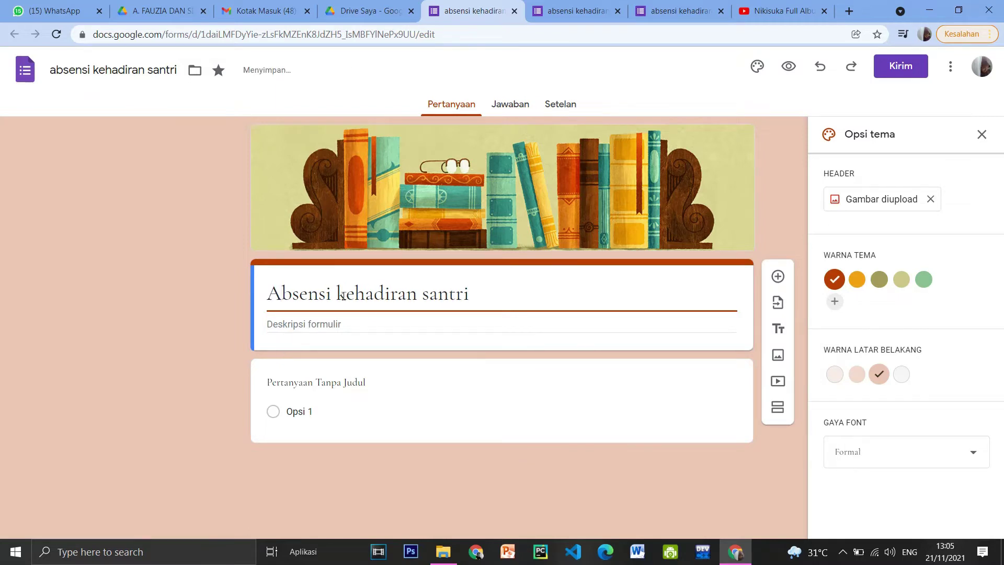
left_click(343, 294)
key("BackSpace")
type("K")
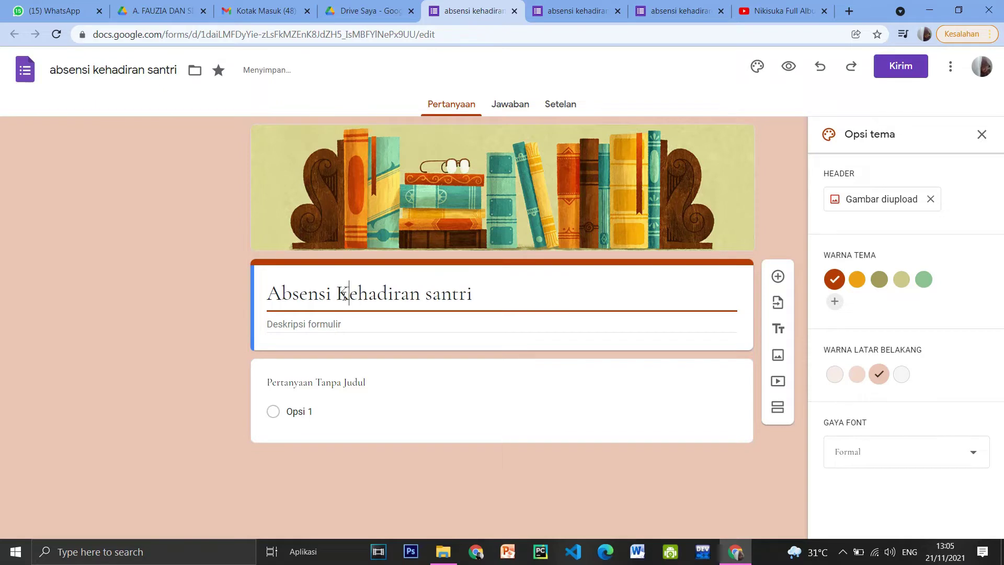
left_click(431, 301)
key("BackSpace")
type("S")
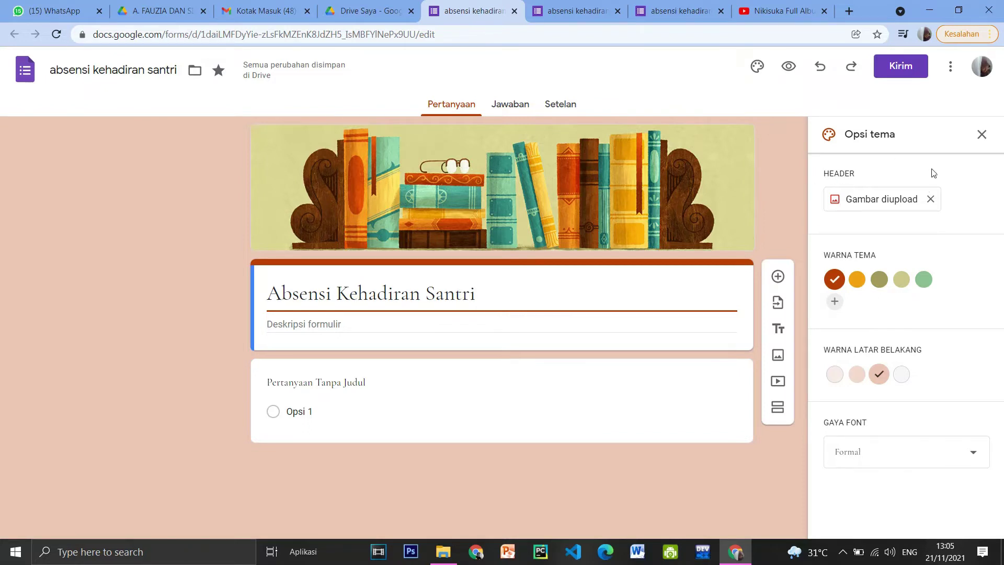
left_click(981, 135)
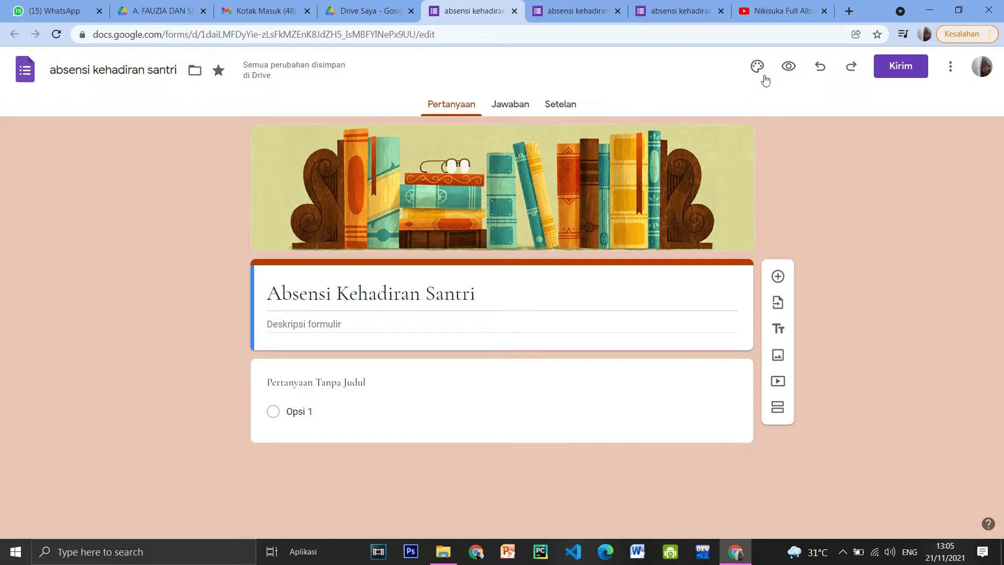
left_click(818, 68)
left_click(850, 69)
- Begin the form description with "kalau sudah terlambat lebih dari 15 menit setelah kelas dimulai, harap jangan mengisi absen"
left_click(345, 324)
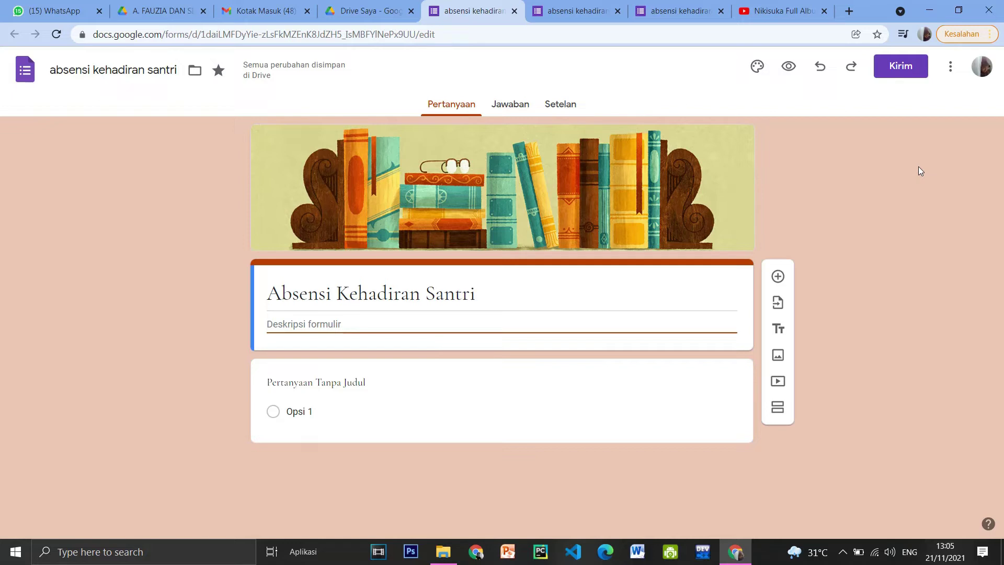
type("kalau sudah terlambat ")
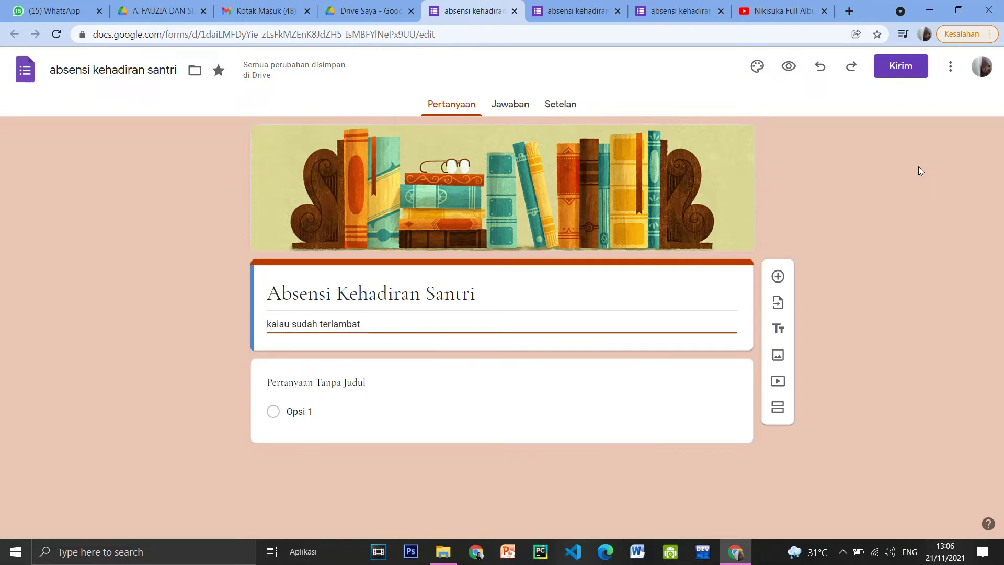
type("lebih ada")
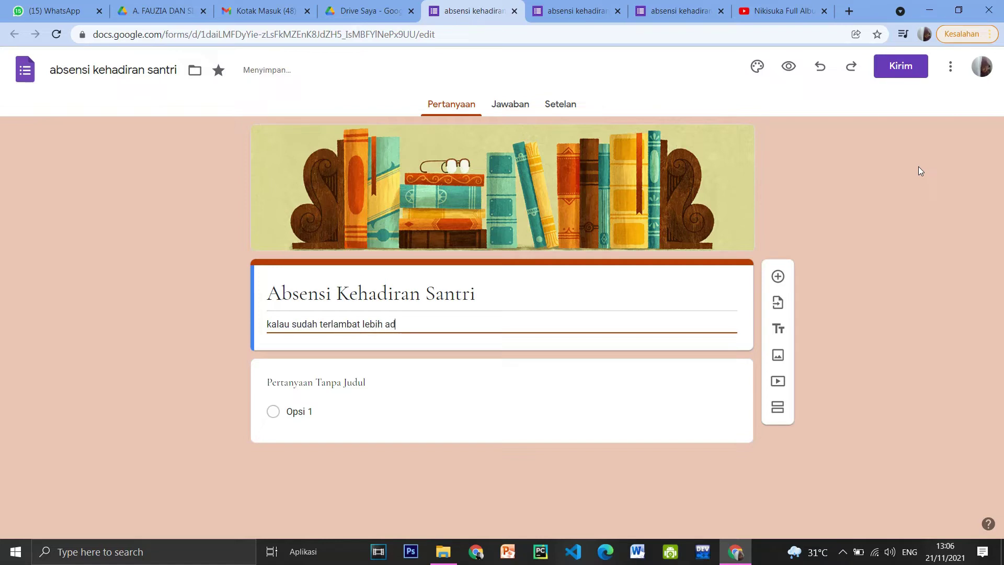
key("BackSpace")
key("BackSpace")
key("BackSpace")
type("dari 15 menit setelah ")
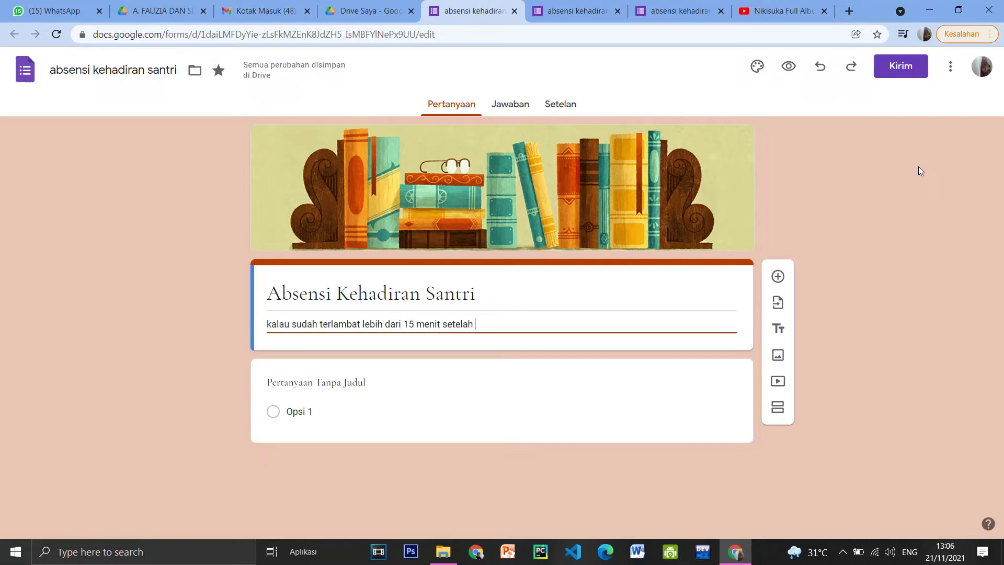
type("kelas dimulai, harap jangan ")
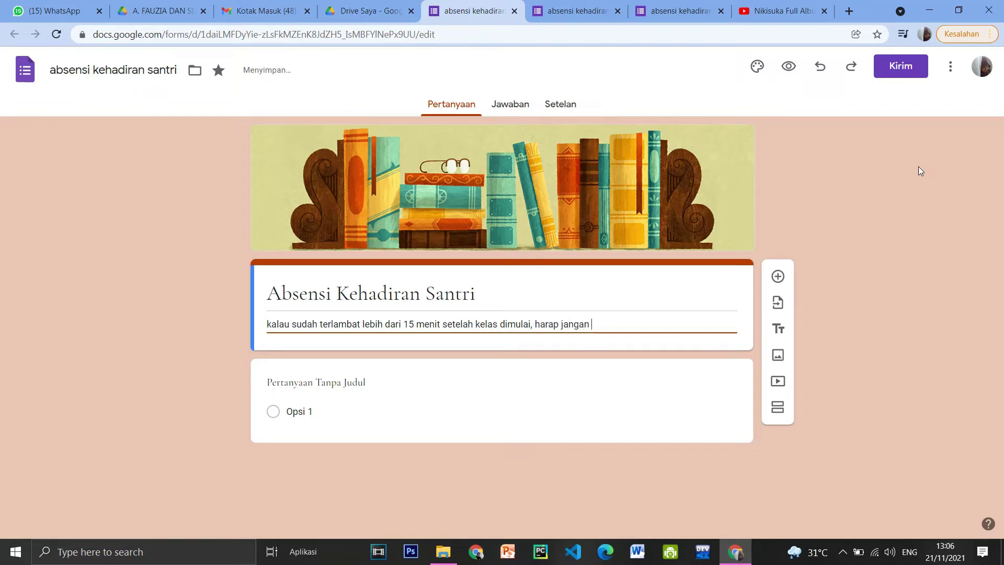
type("mengisi ab")
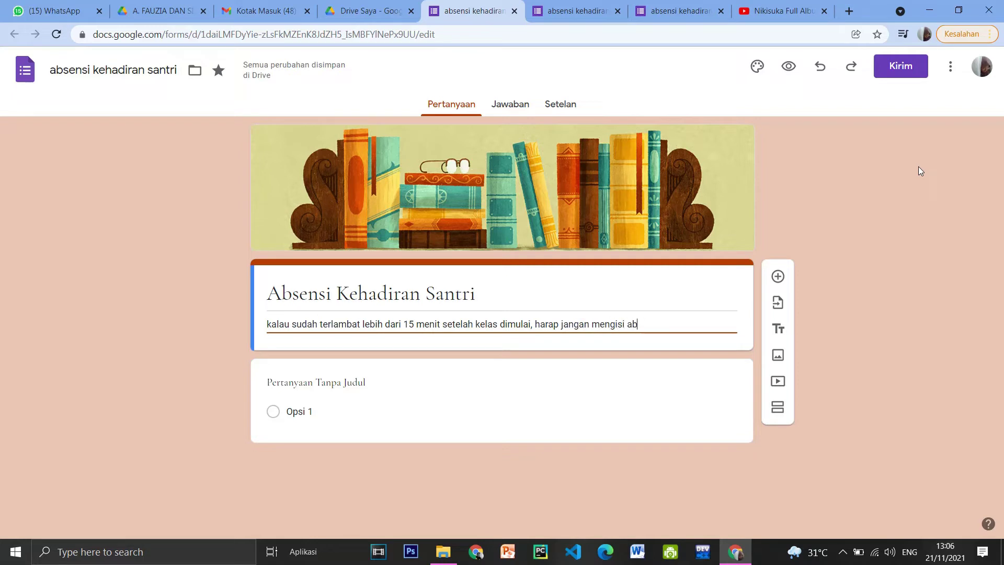
type("sen")
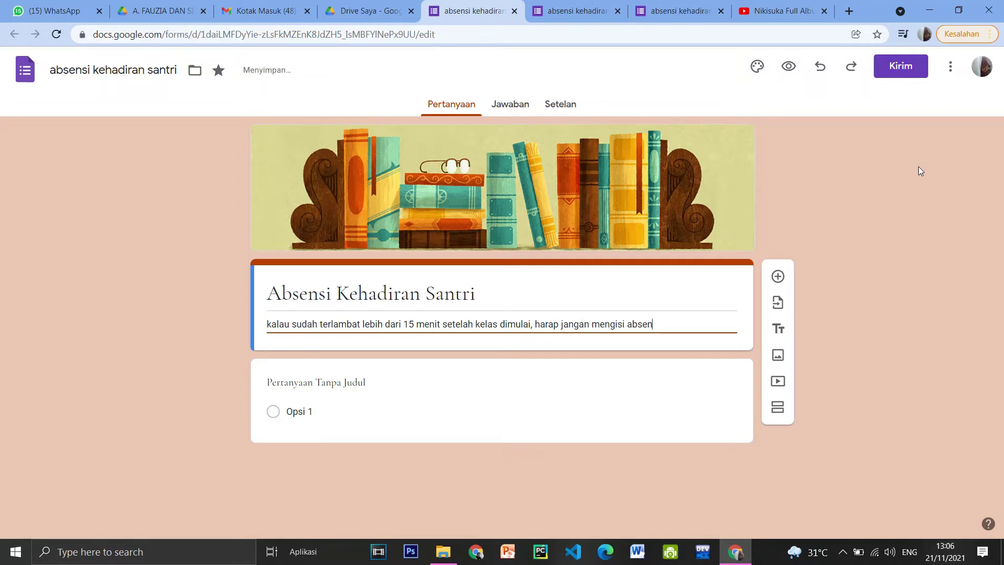
- Continue the form description with ". tapi konfirmasi ke ketua kelas agar ketua kelas yang mengabsenkan/ didata"
type(". tapi")
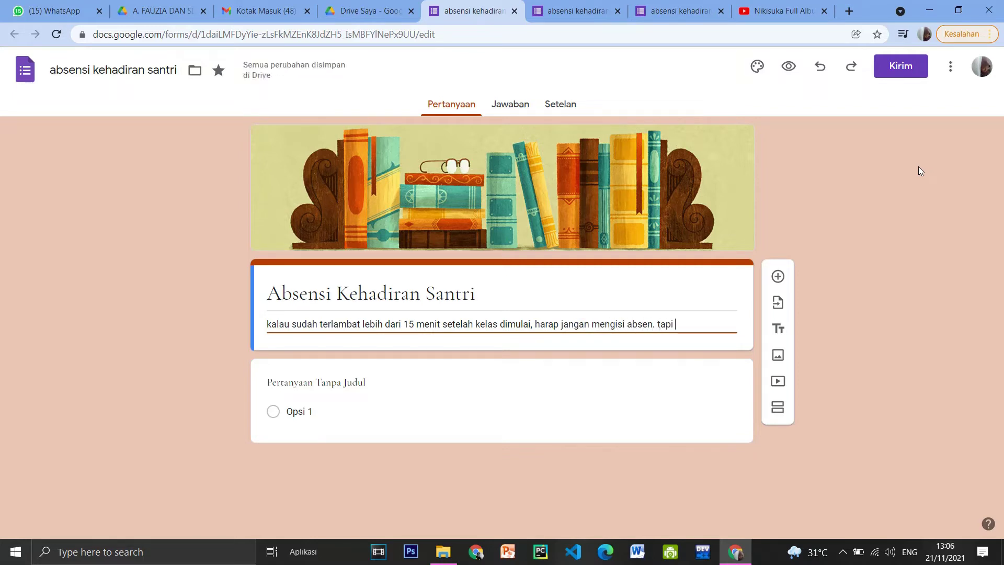
type(" konfirm")
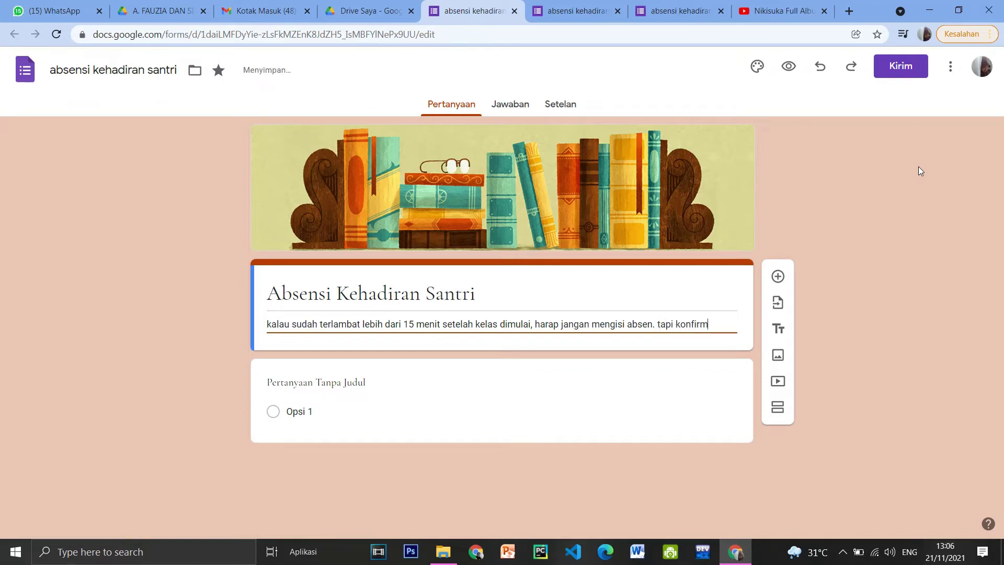
type("asi ke ketua ")
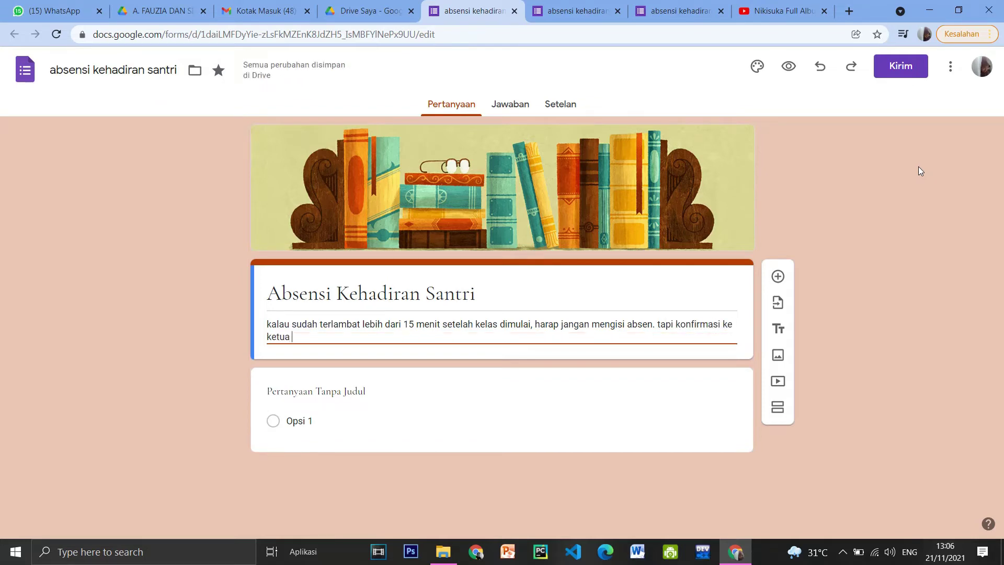
type("kelas a")
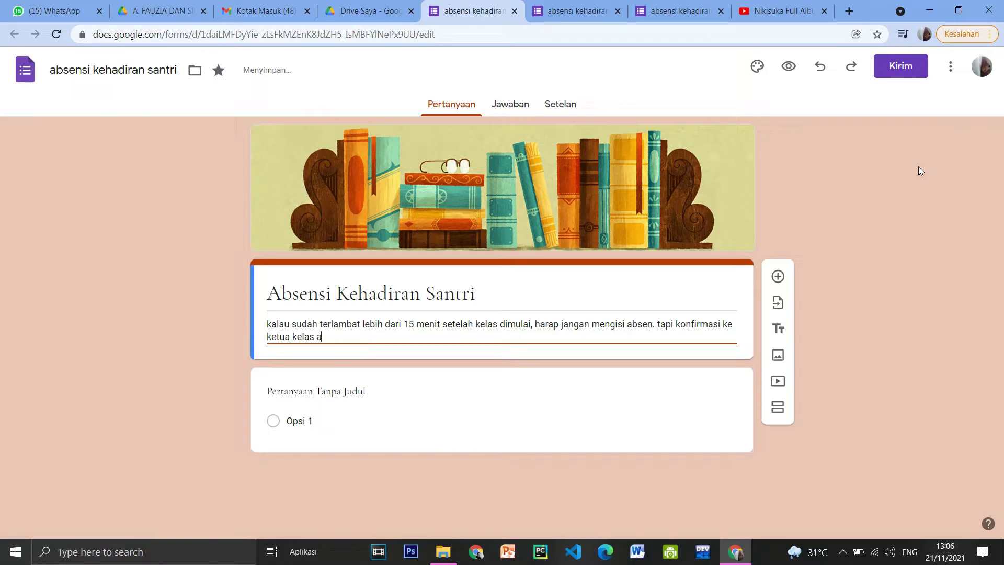
type("gar ketua")
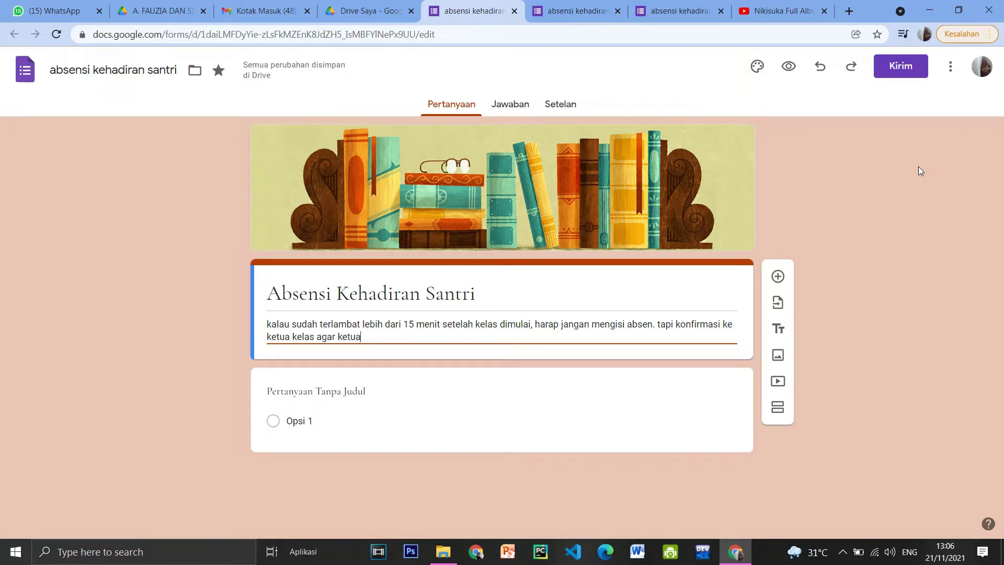
type(" kelas yang mengabs")
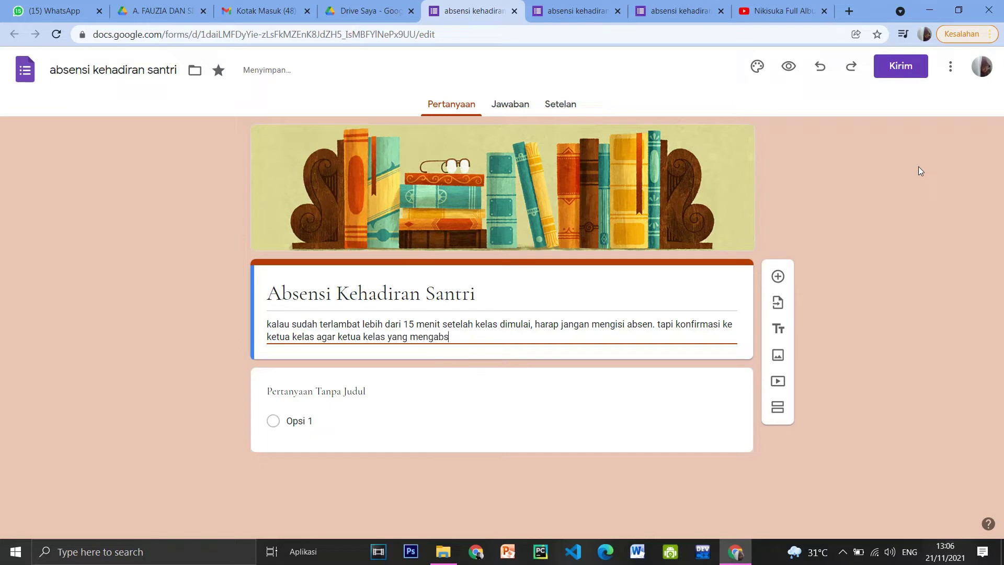
type("enkan/ didata")
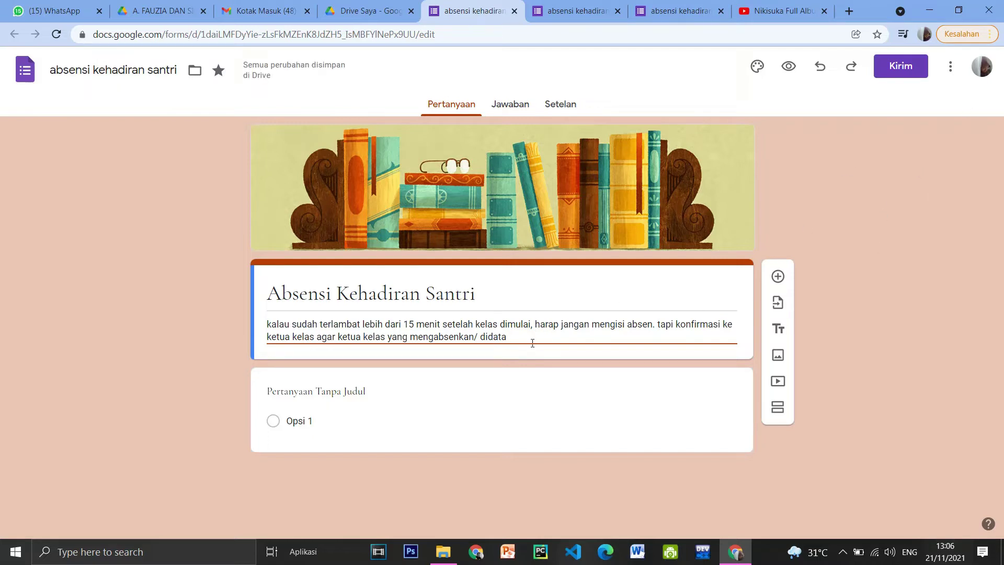
- Title the first question "NAMA LENGKAP" and use the short answer type (Jawaban singkat) for it
left_click(366, 399)
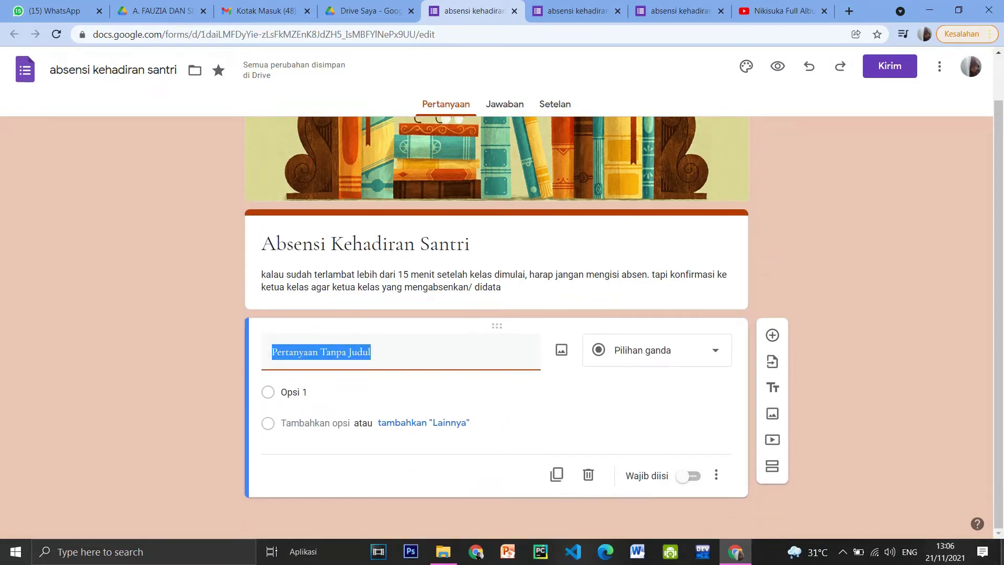
key("BackSpace")
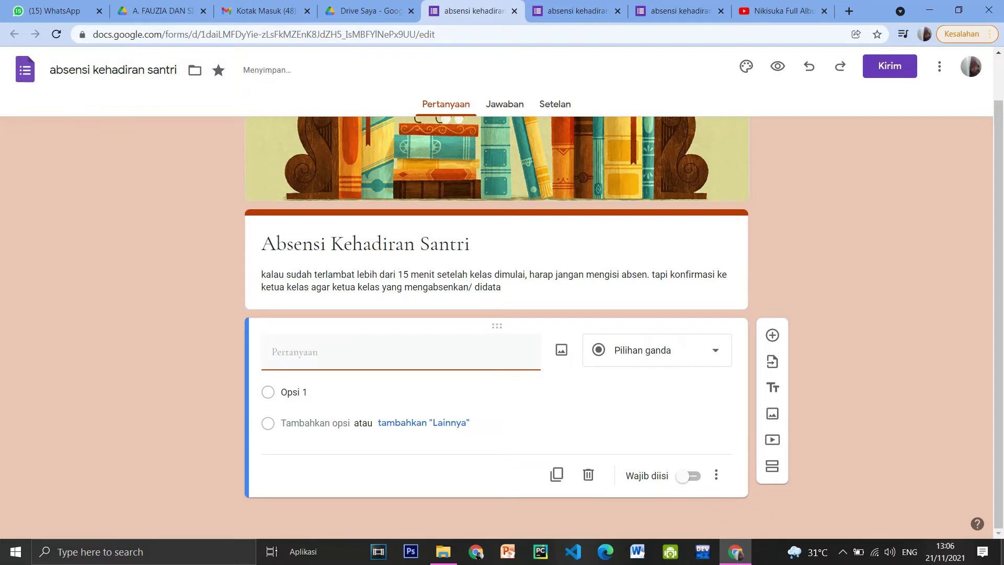
type("NAMA LENGKAP")
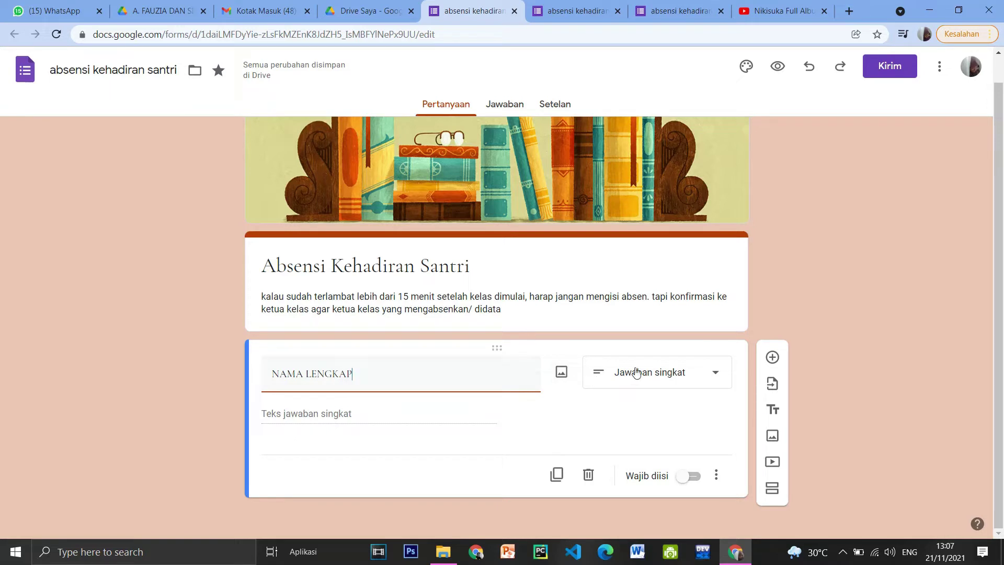
left_click(710, 374)
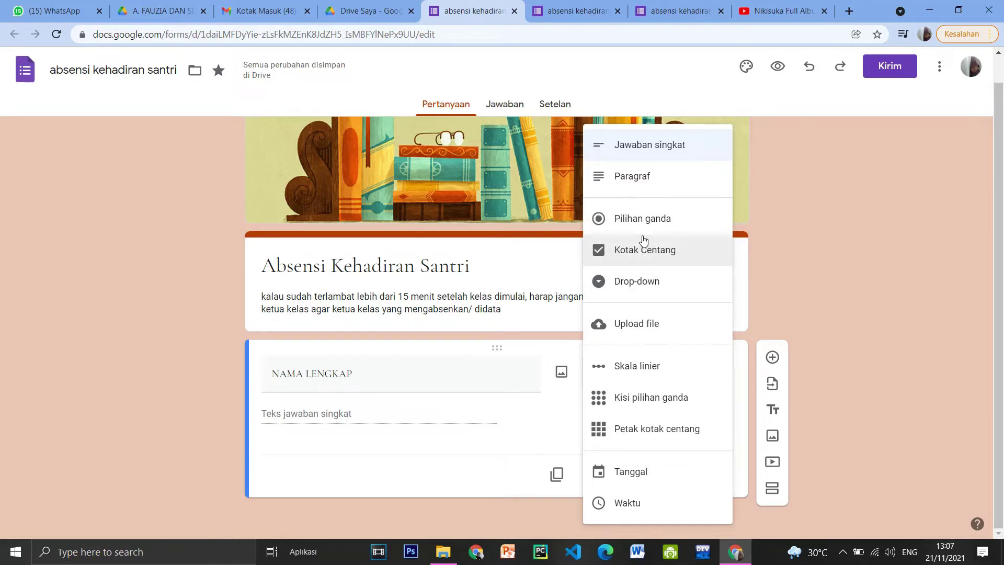
left_click(940, 243)
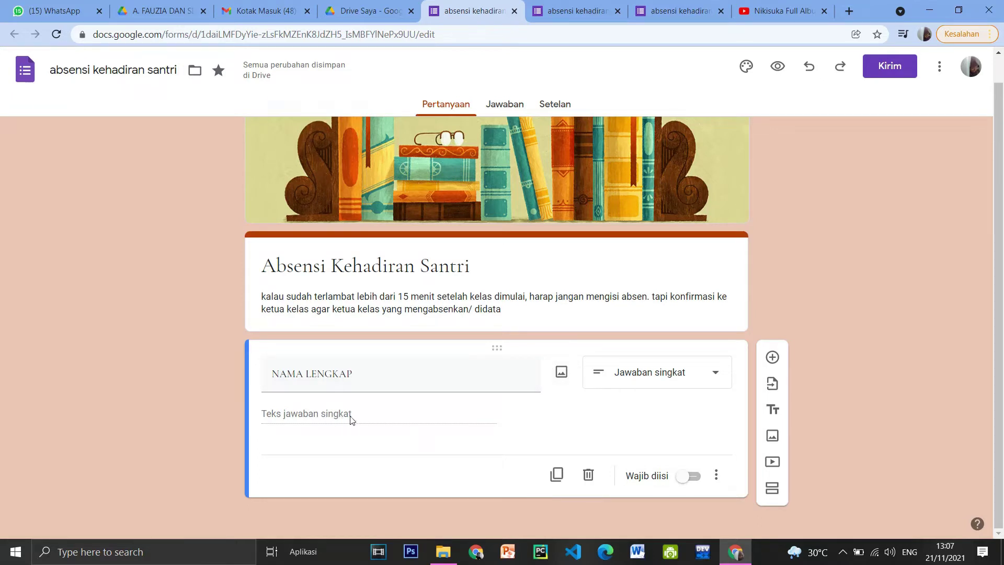
left_click(627, 385)
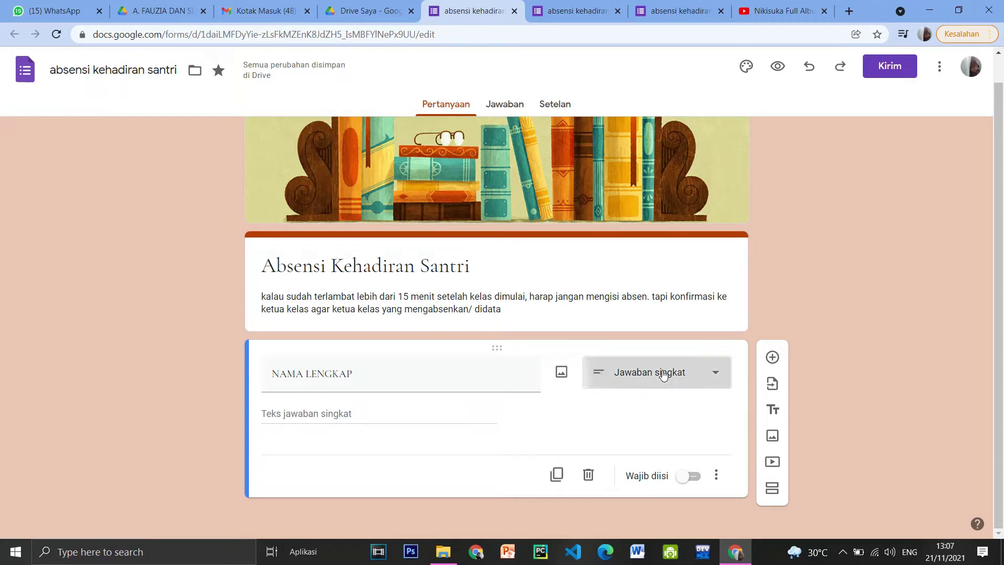
left_click(654, 157)
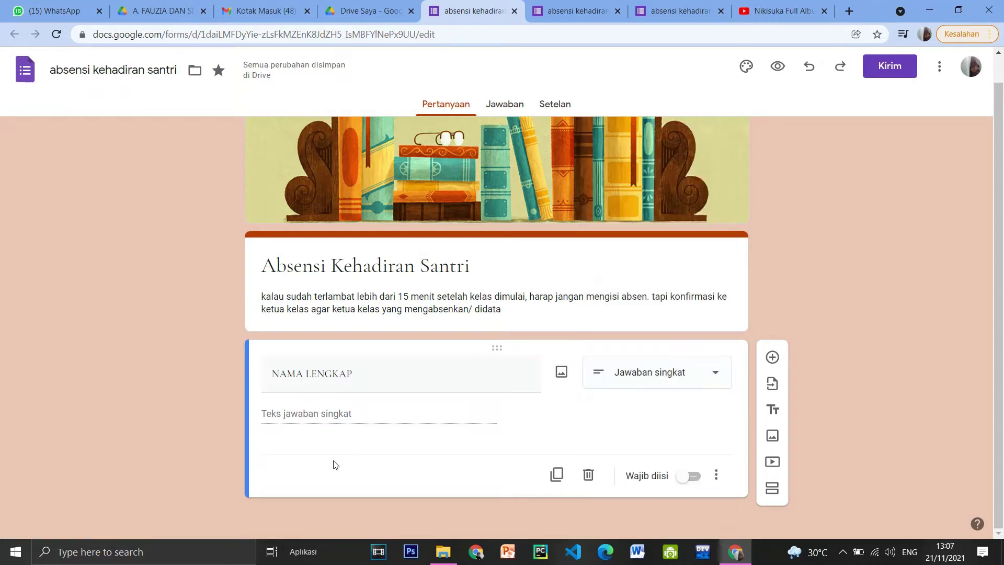
- Make the NAMA LENGKAP question required and check it in the form's preview before returning to the editor
left_click(691, 484)
left_click(778, 67)
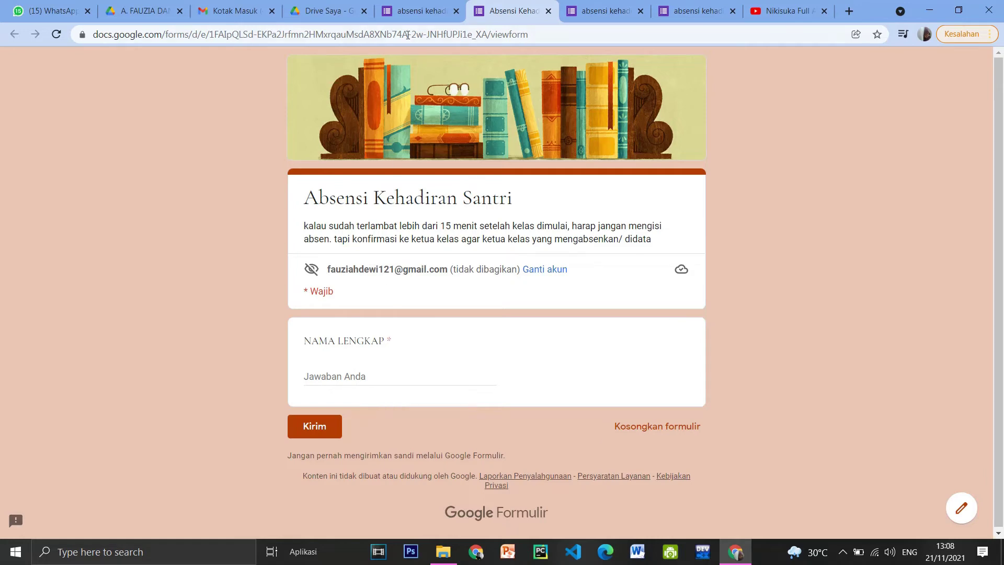
left_click(426, 12)
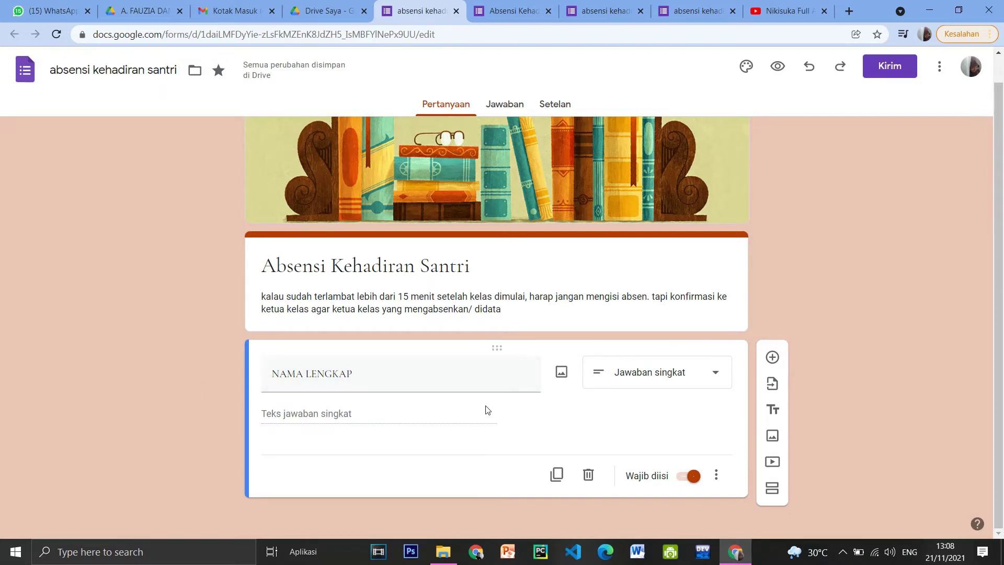
- Add a short answer question (Jawaban singkat) titled "ASAL DAERAH" below the NAMA LENGKAP question
left_click(773, 358)
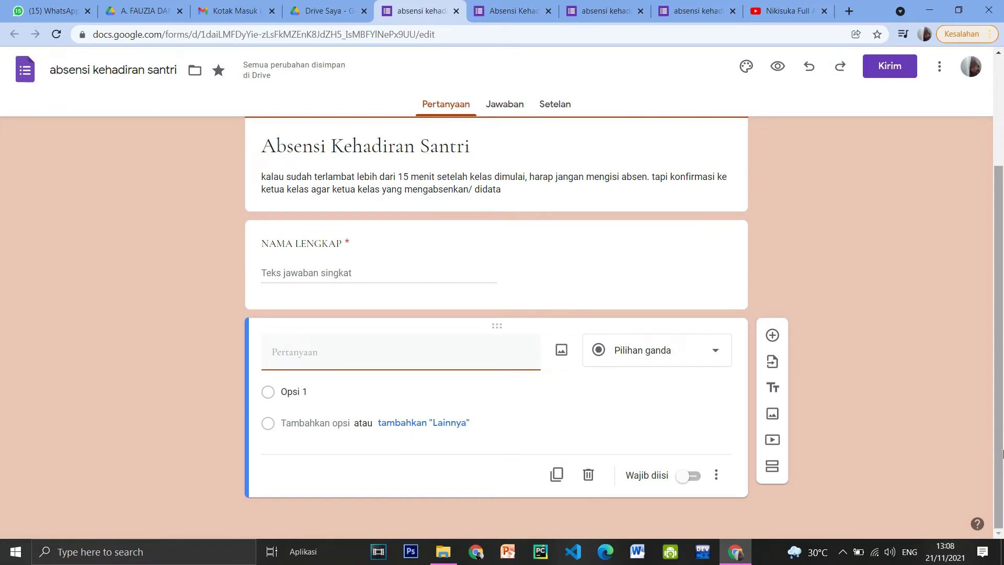
type("as")
key("BackSpace")
key("BackSpace")
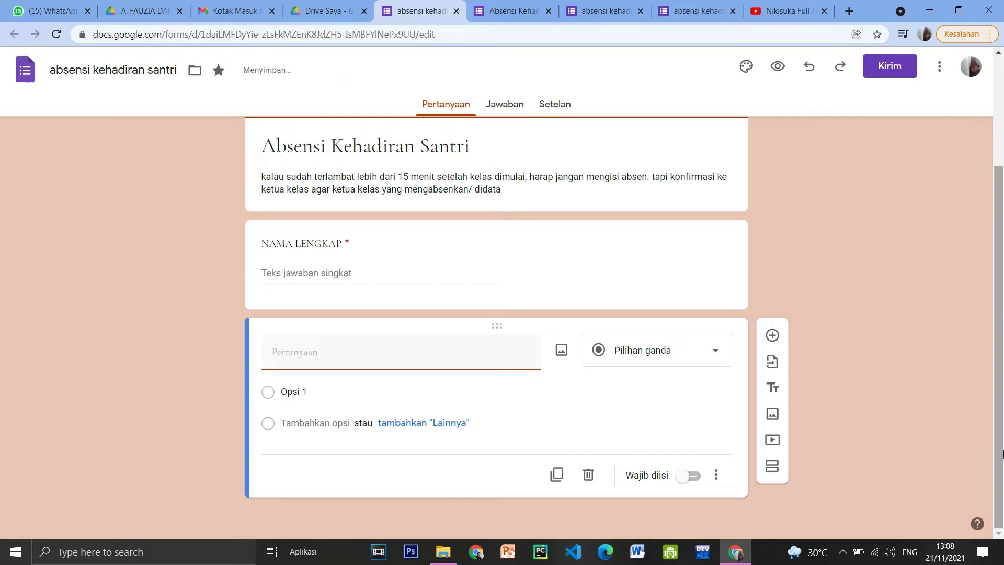
type("ASAL DERAH")
key("BackSpace")
key("BackSpace")
key("BackSpace")
key("BackSpace")
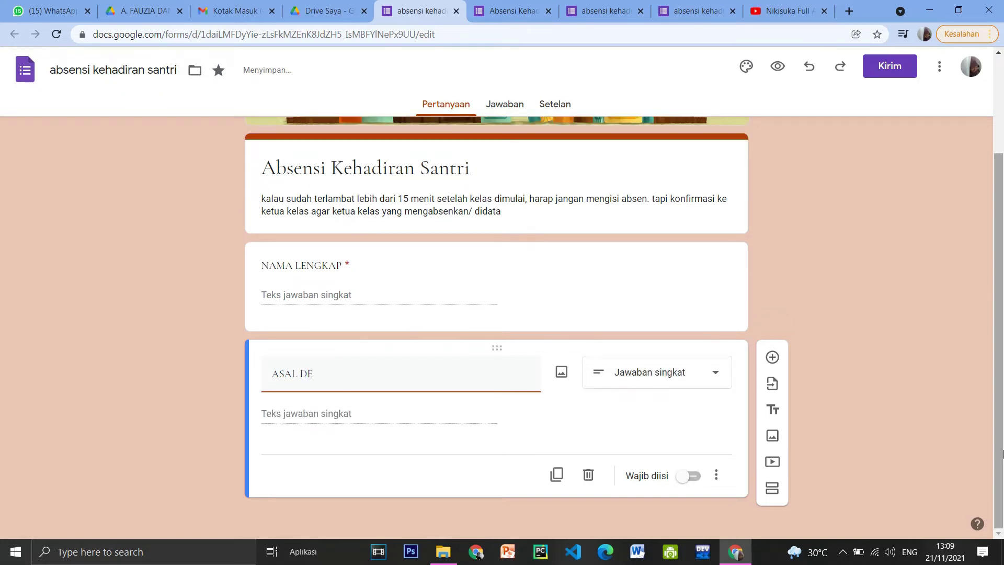
type("AERAH")
scroll(785, 502, "up", 1)
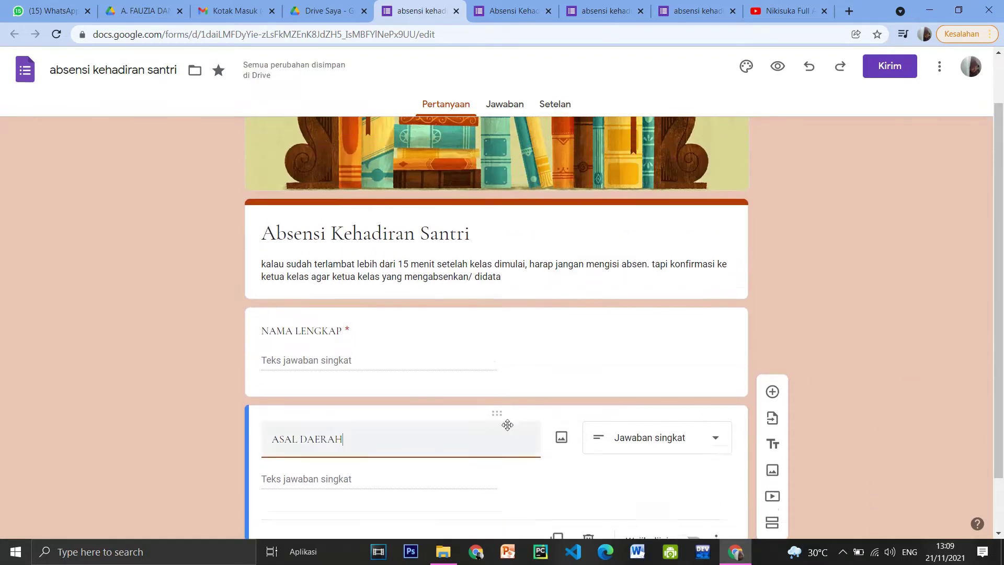
scroll(507, 424, "down", 1)
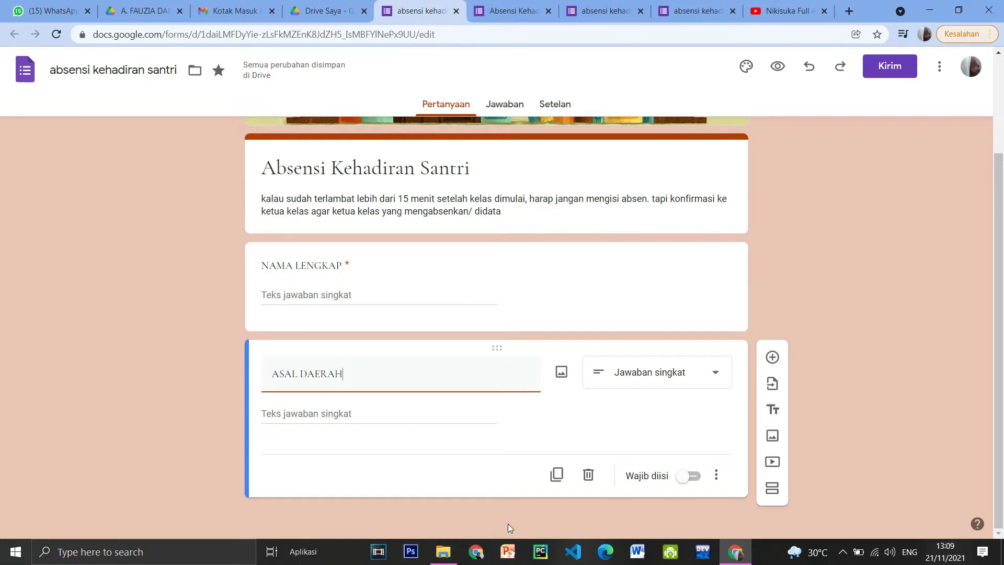
left_click(643, 370)
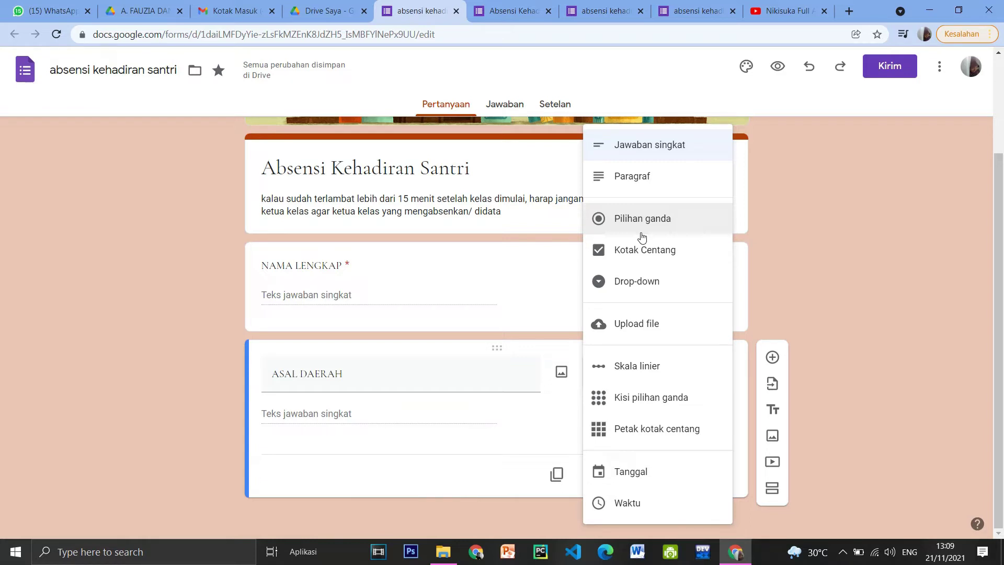
left_click(424, 412)
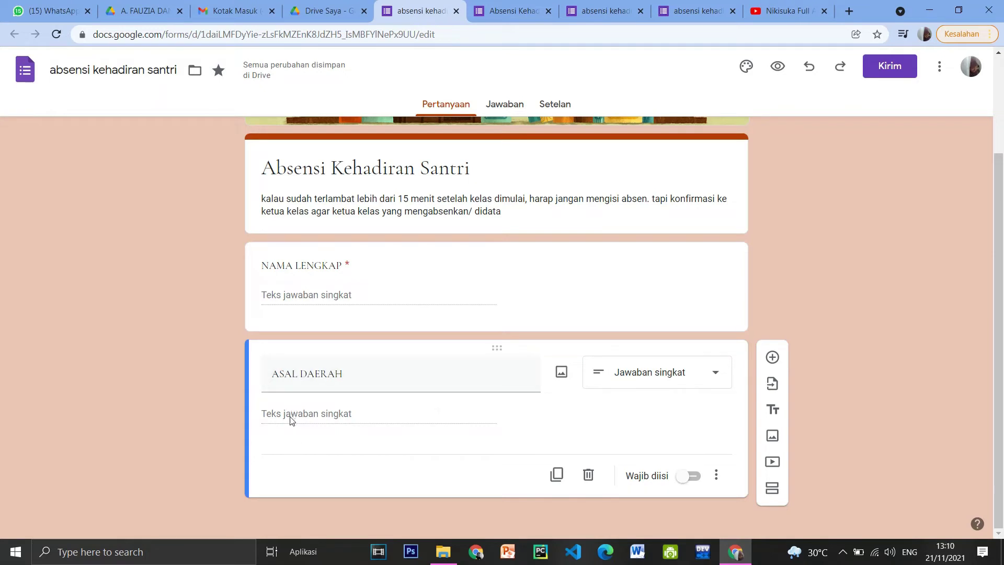
- Extend the second question's title to "ASAL DAERAH/ KABUPATEN" and make the question required
triple_click(349, 370)
left_click(377, 369)
type("/ ")
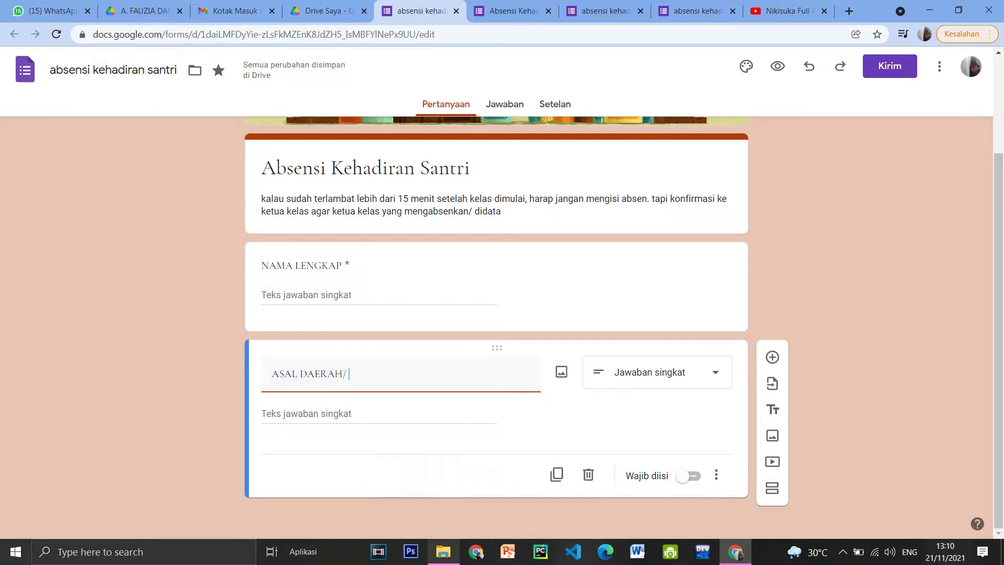
type("ka")
key("BackSpace")
key("BackSpace")
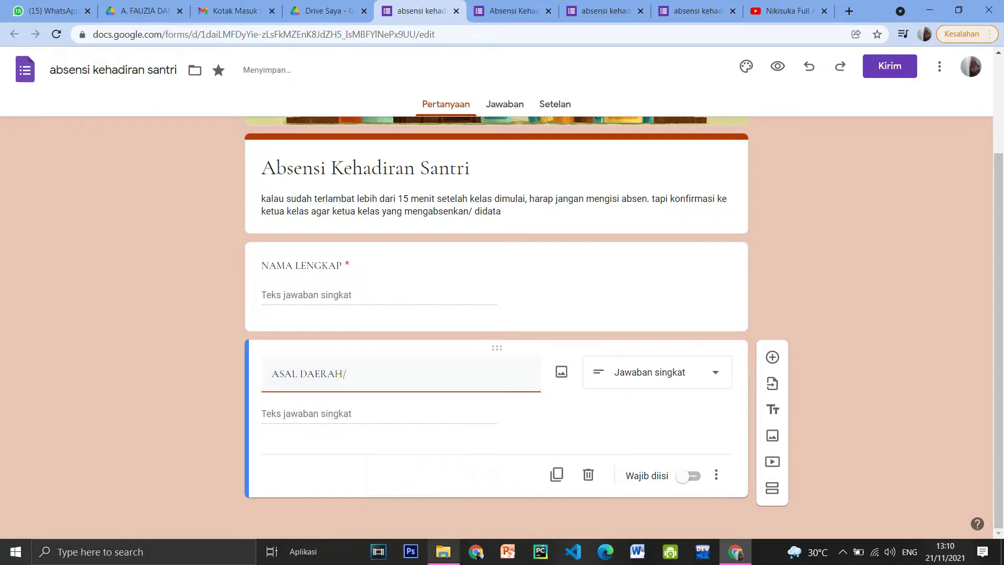
type("KABUPATEN")
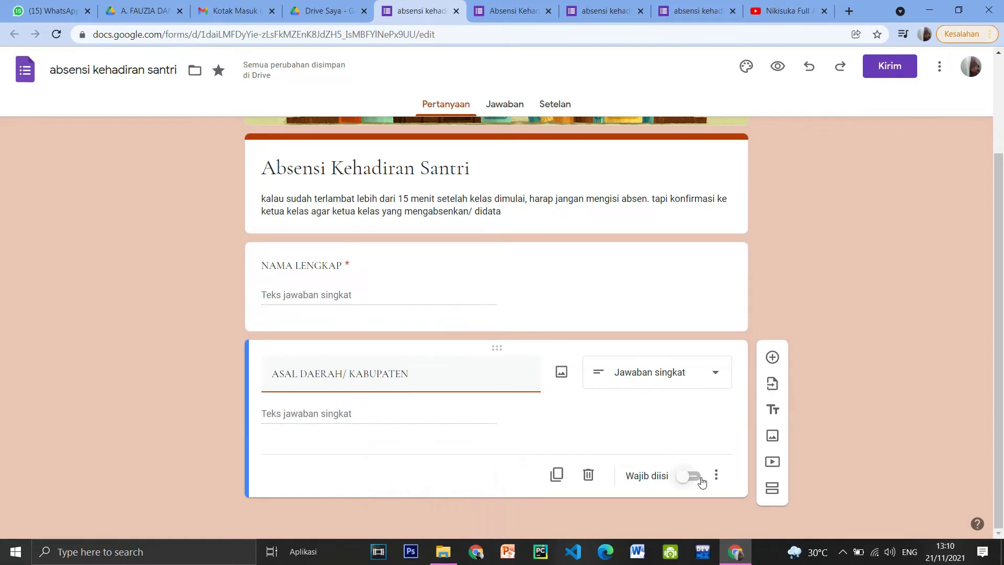
left_click(681, 480)
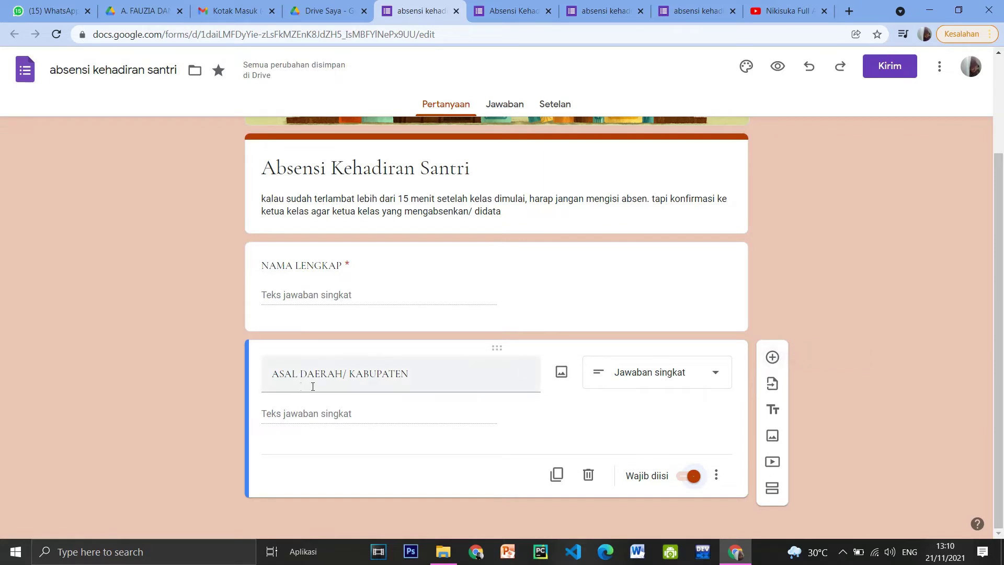
- Add a third question of the multiple choice type (Pilihan ganda) titled "SESI"
left_click(772, 357)
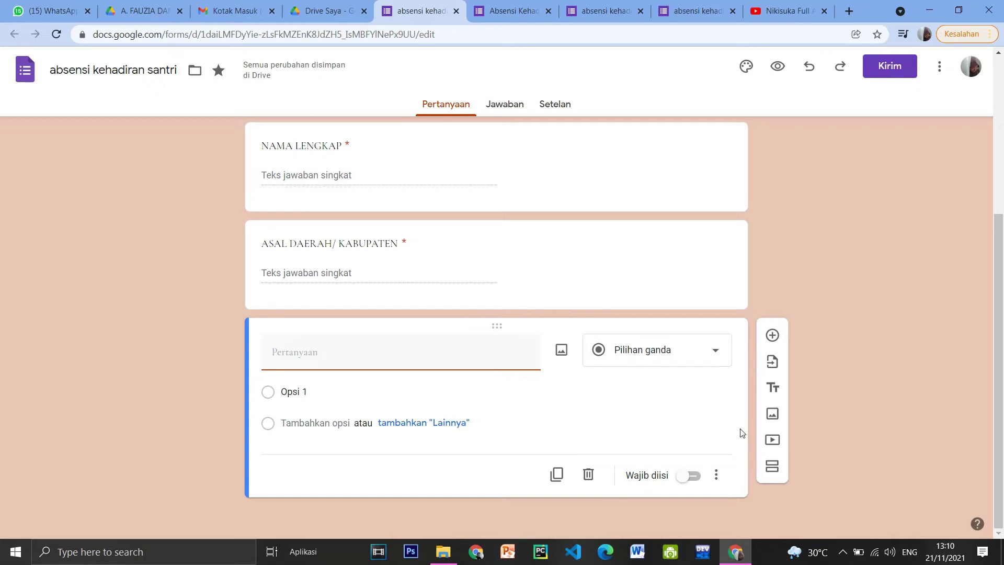
type("j")
key("BackSpace")
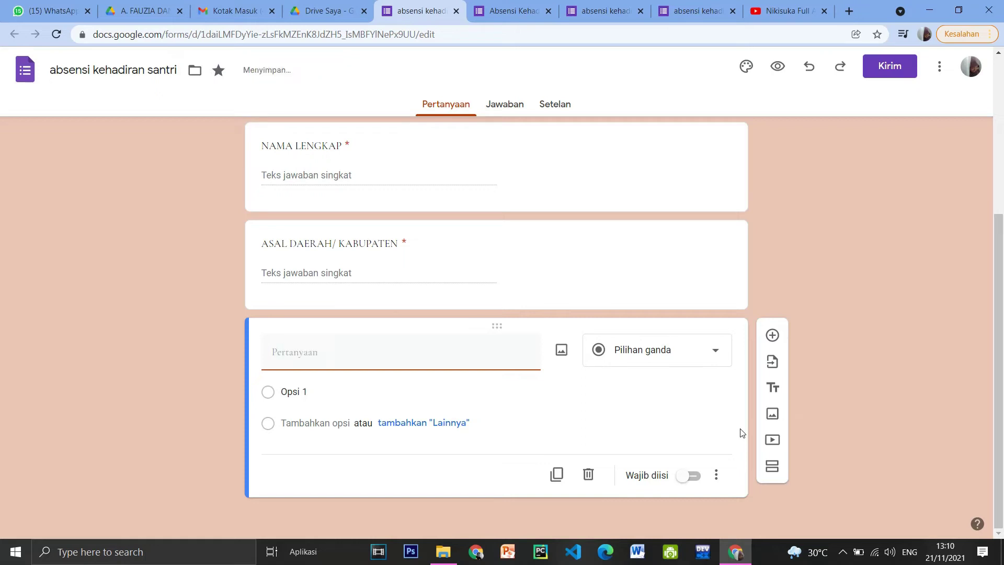
type("SESI PA")
key("BackSpace")
key("BackSpace")
- Give the SESI question the options "SESI PAGI", "SESI SIANG" and "SESI MALAM", and make it required
left_click(328, 391)
type("S")
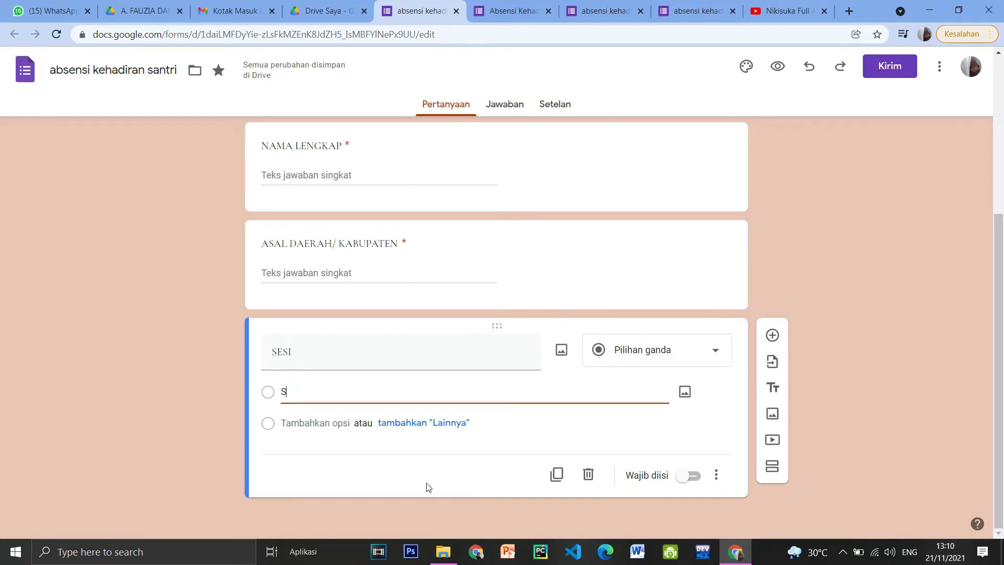
type("ESI PA")
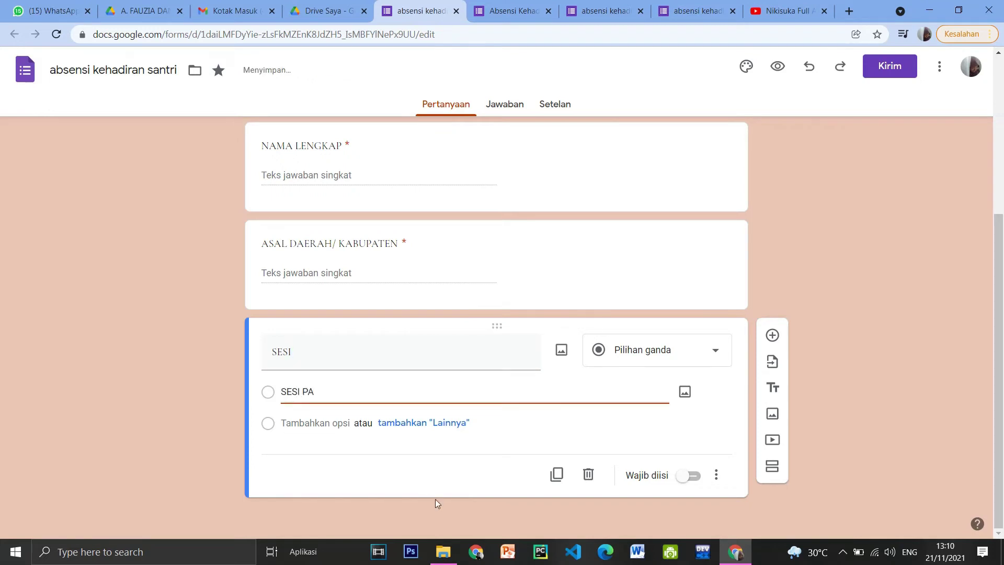
key("BackSpace")
type("AGI")
key("Return")
type("SESI SIANG")
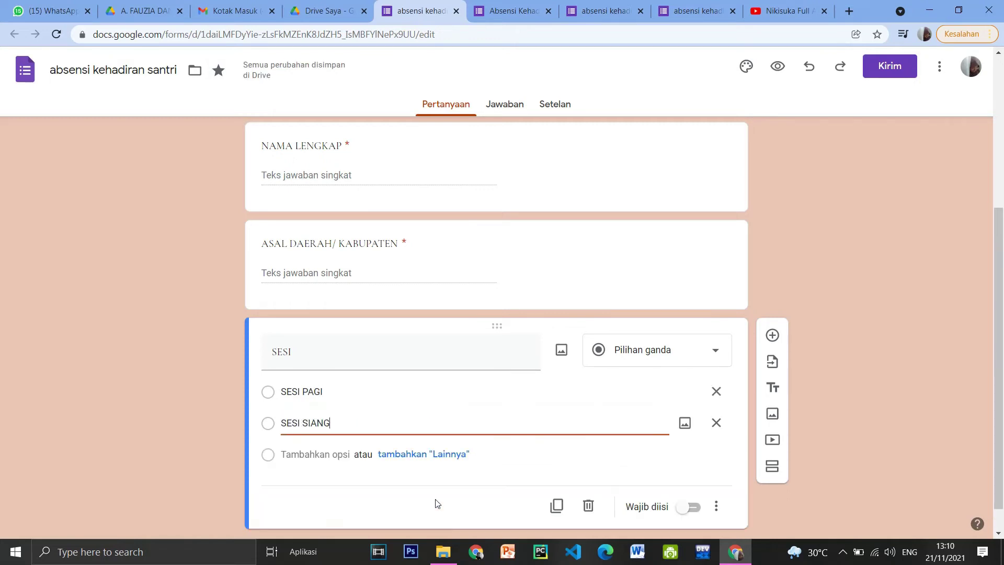
key("Return")
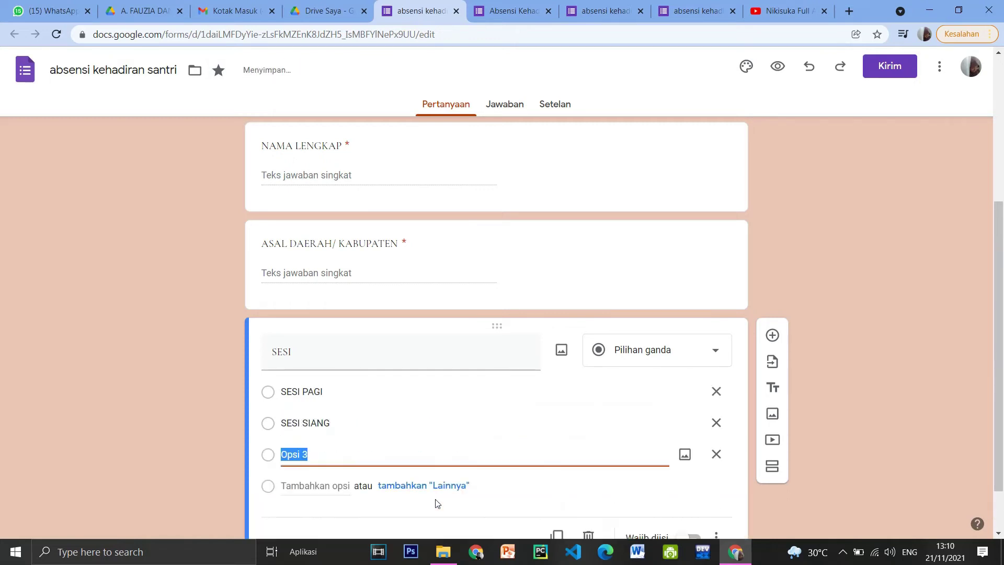
type("SESI MALAM")
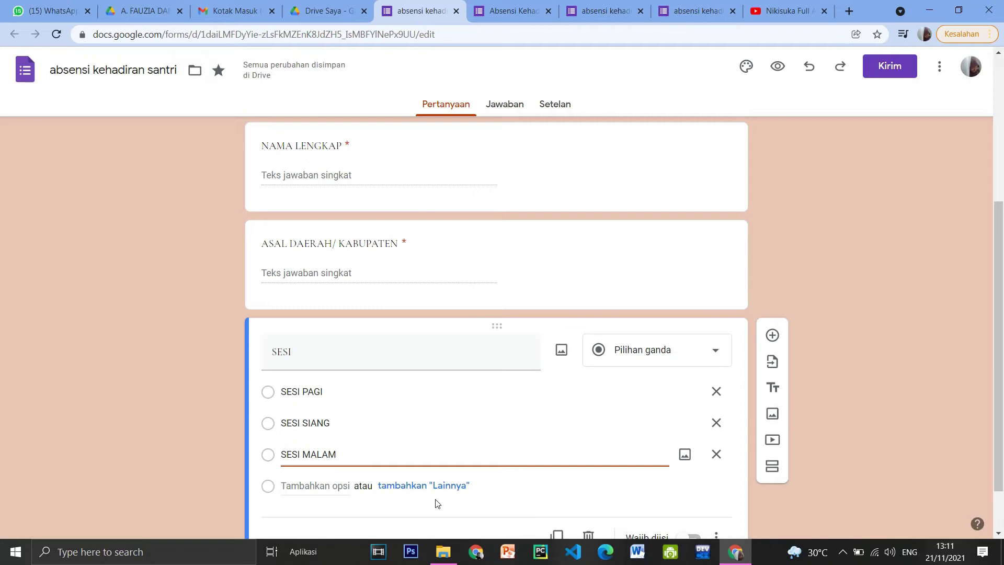
scroll(405, 442, "down", 2)
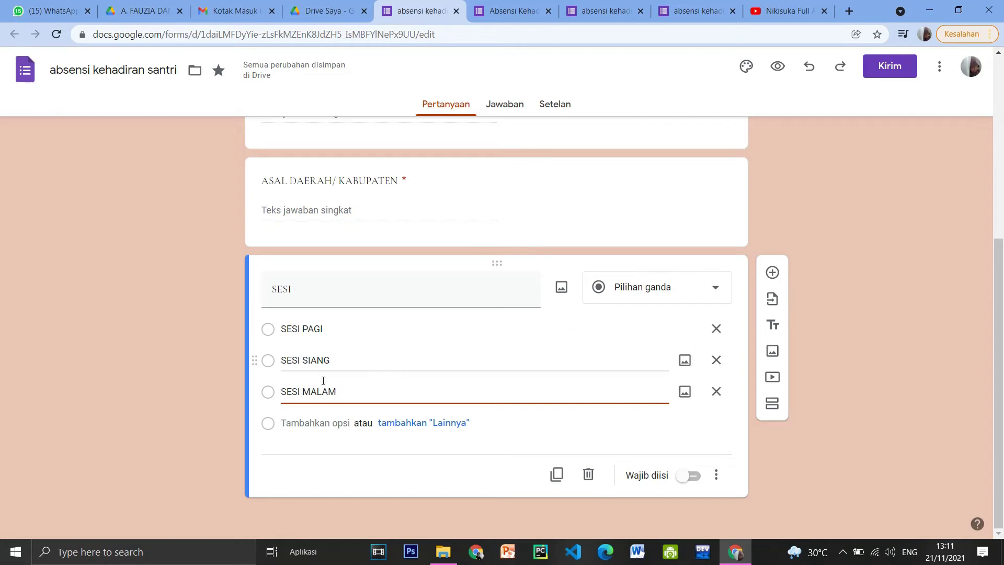
left_click(689, 484)
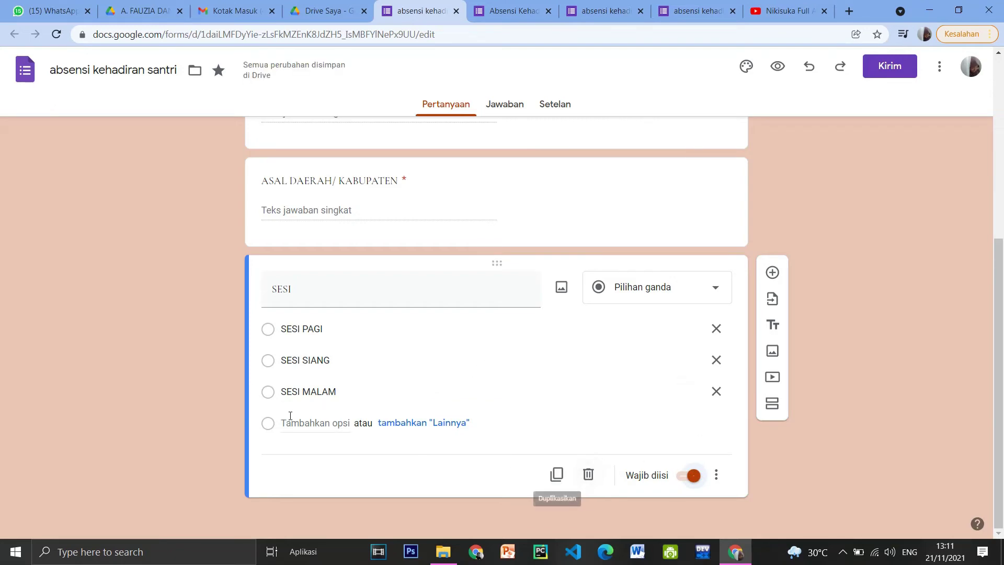
- Review the whole form from the header image and description down to the three questions
scroll(308, 386, "up", 6)
scroll(310, 377, "down", 6)
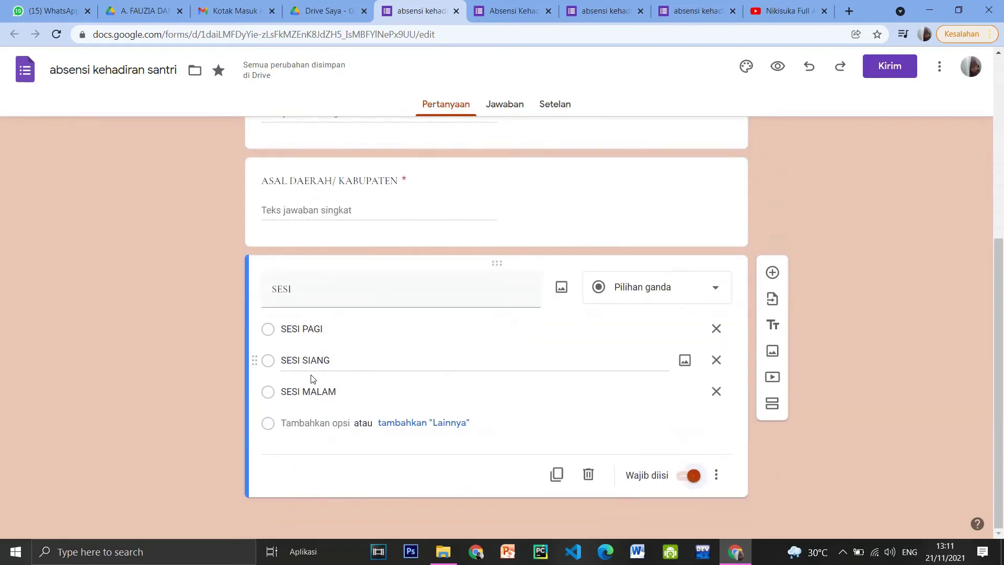
scroll(310, 379, "up", 6)
scroll(311, 374, "down", 6)
scroll(313, 378, "up", 6)
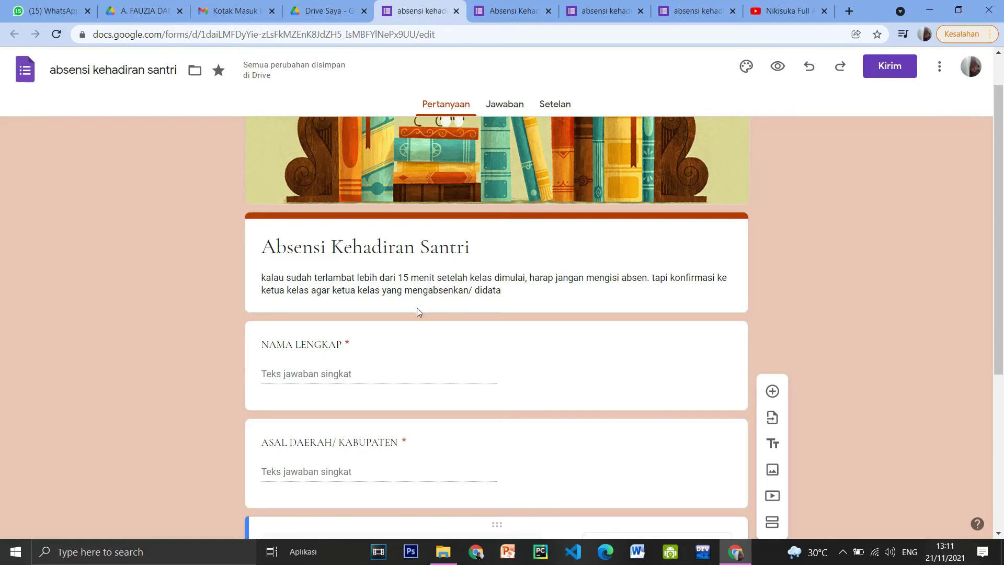
scroll(415, 276, "down", 5)
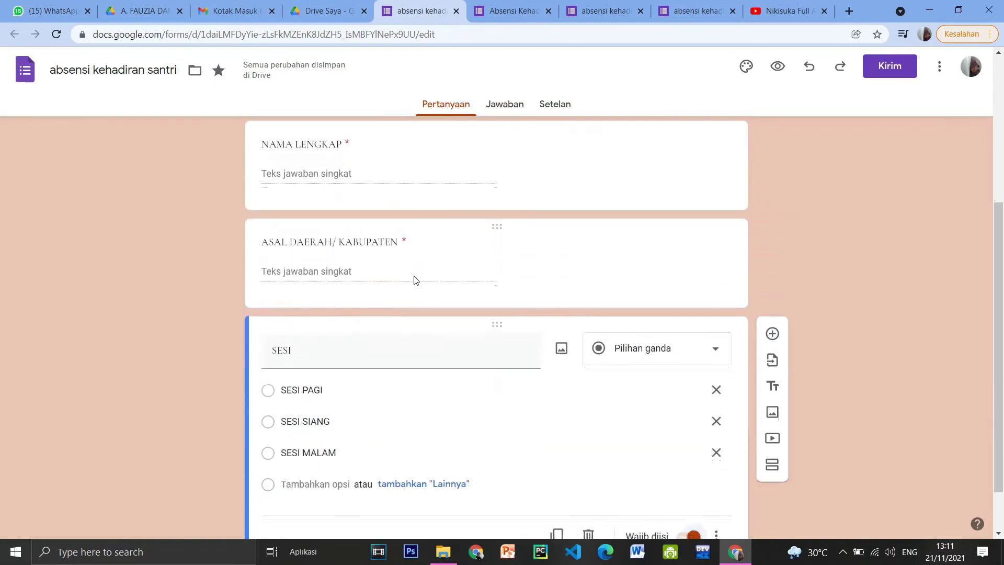
scroll(415, 282, "up", 6)
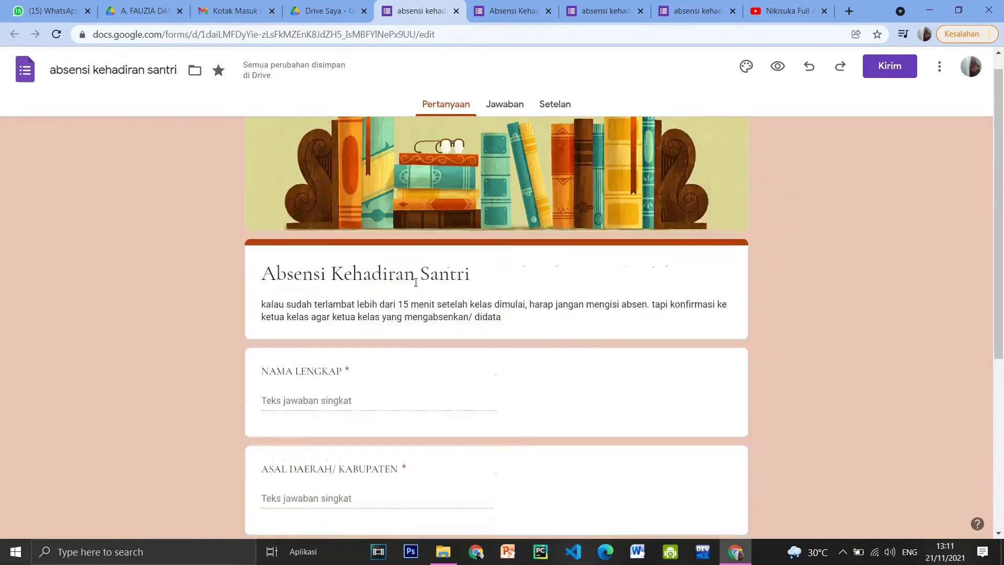
scroll(416, 282, "down", 6)
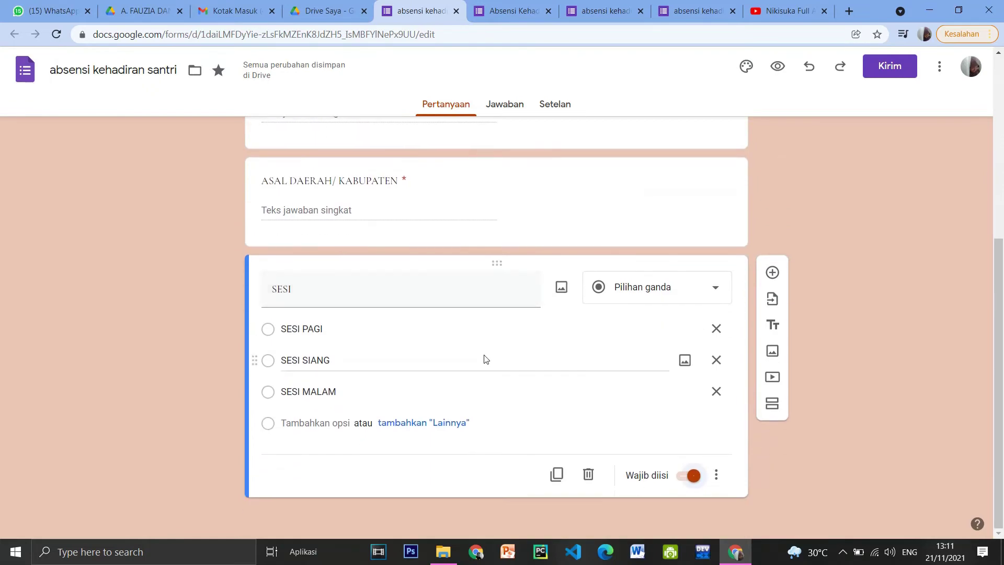
scroll(590, 355, "up", 5)
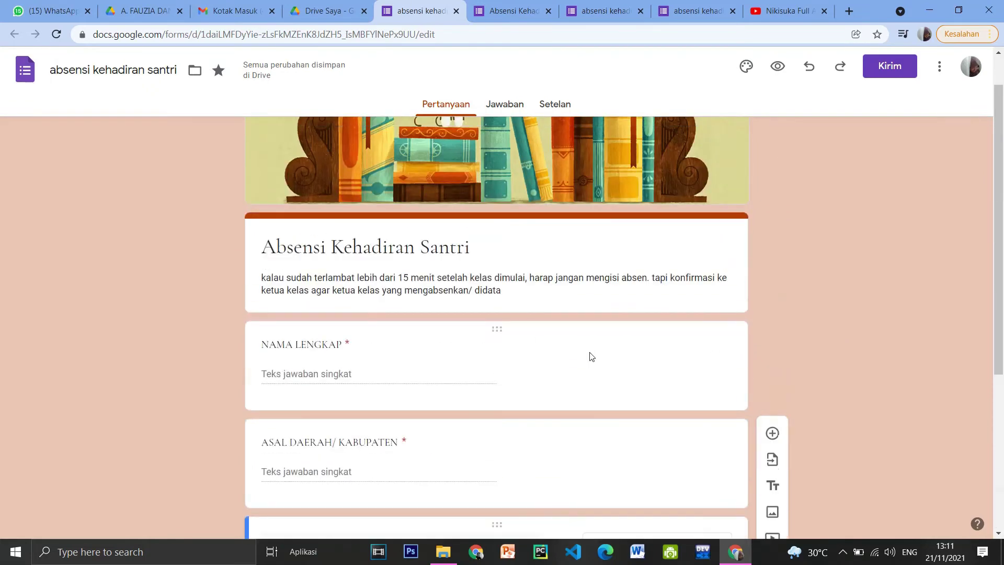
scroll(590, 356, "up", 1)
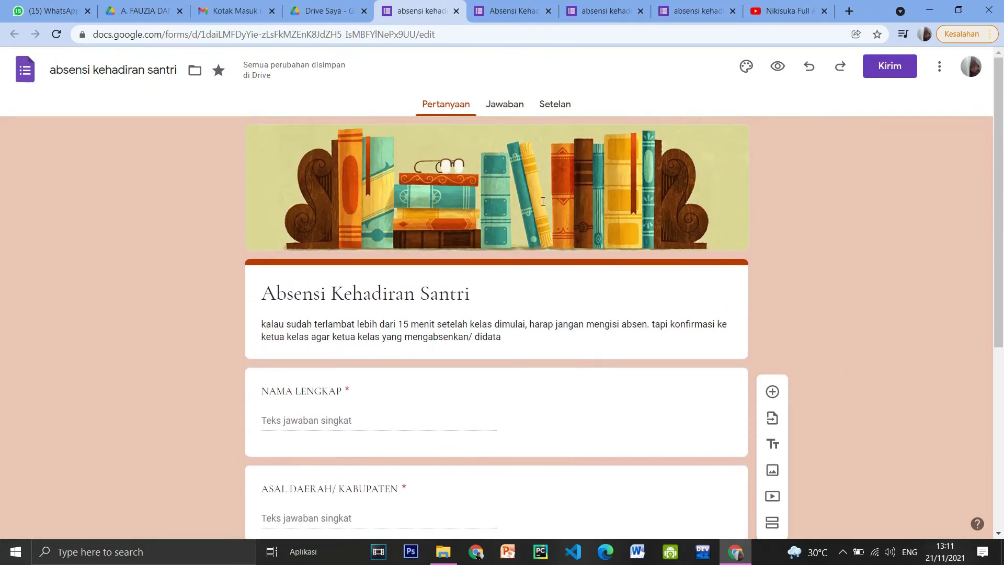
- Turn on email address collection (Kumpulkan alamat email) in the form's response settings (Jawaban)
left_click(549, 108)
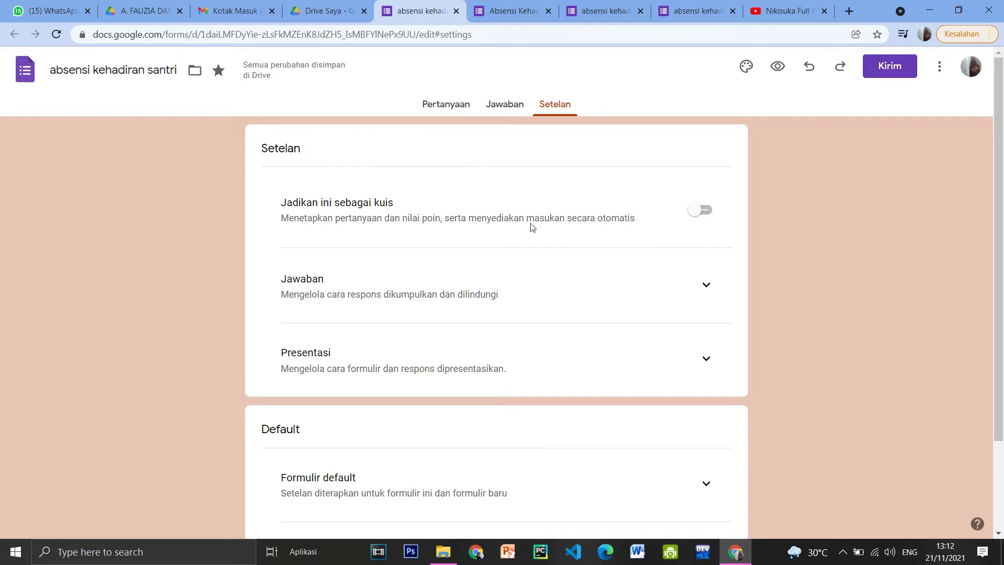
scroll(442, 275, "down", 1)
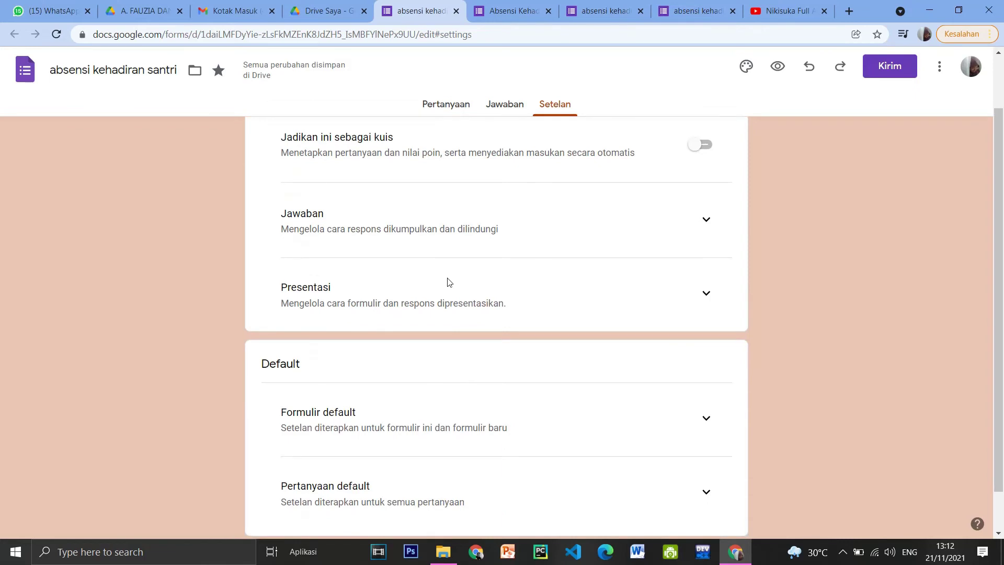
scroll(444, 277, "down", 1)
scroll(424, 305, "up", 2)
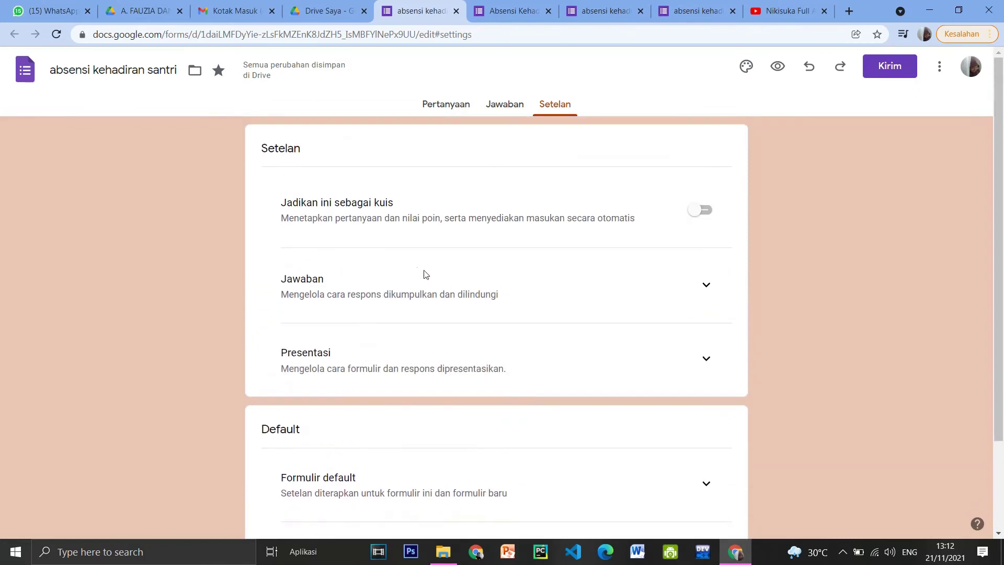
left_click(707, 285)
scroll(707, 287, "down", 1)
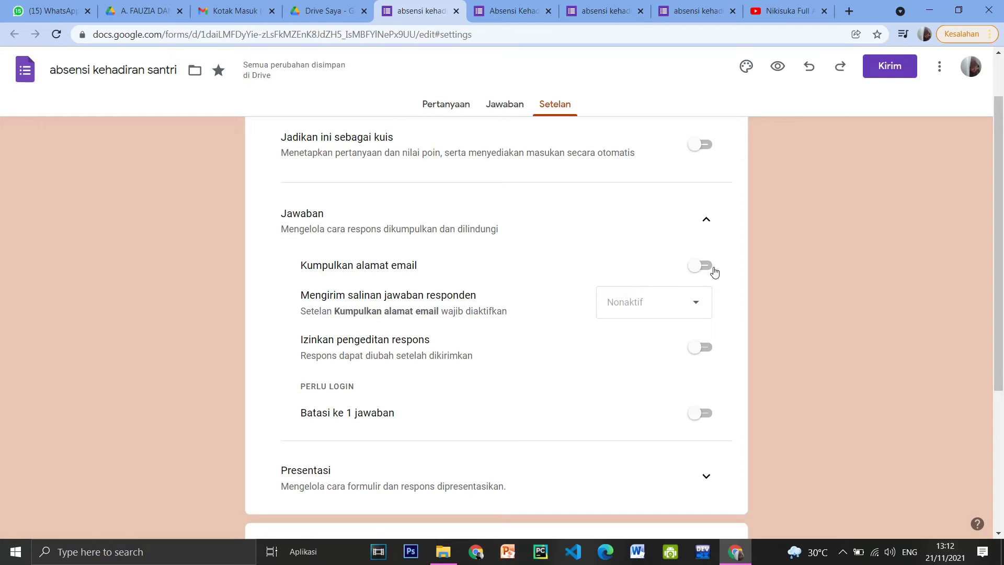
left_click(691, 268)
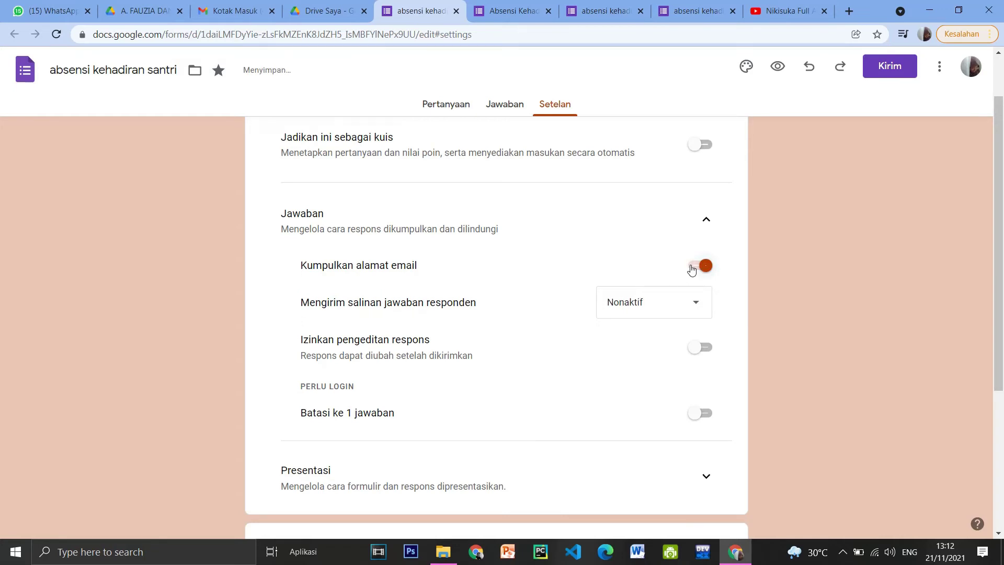
- Set the form to always (Selalu) send respondents a copy of their answers
left_click(670, 305)
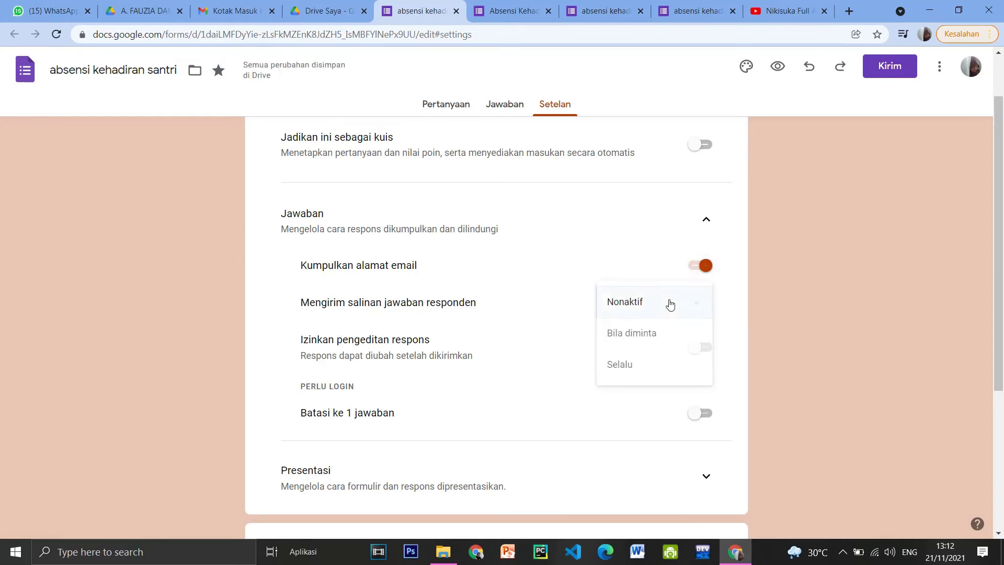
left_click(655, 381)
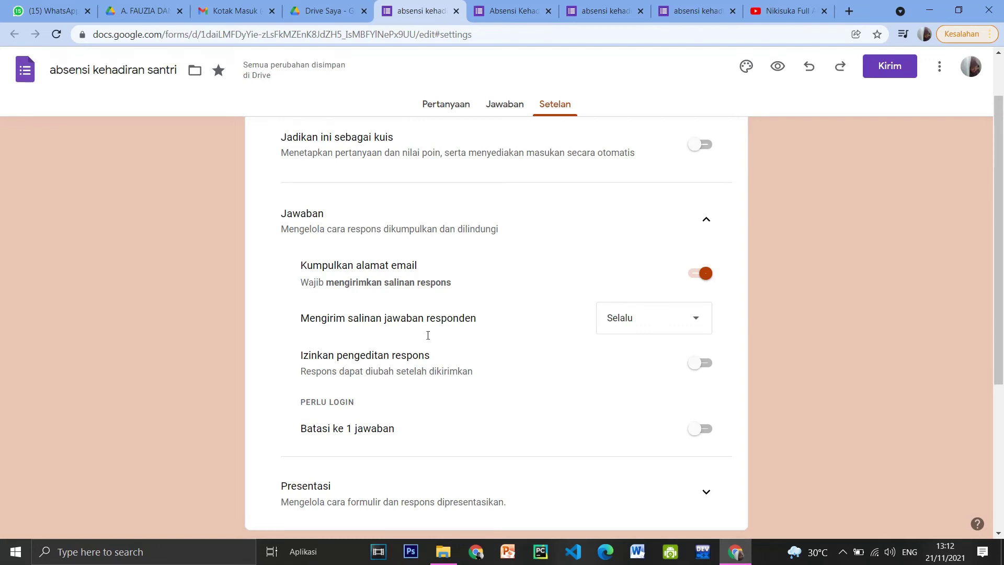
scroll(479, 363, "down", 1)
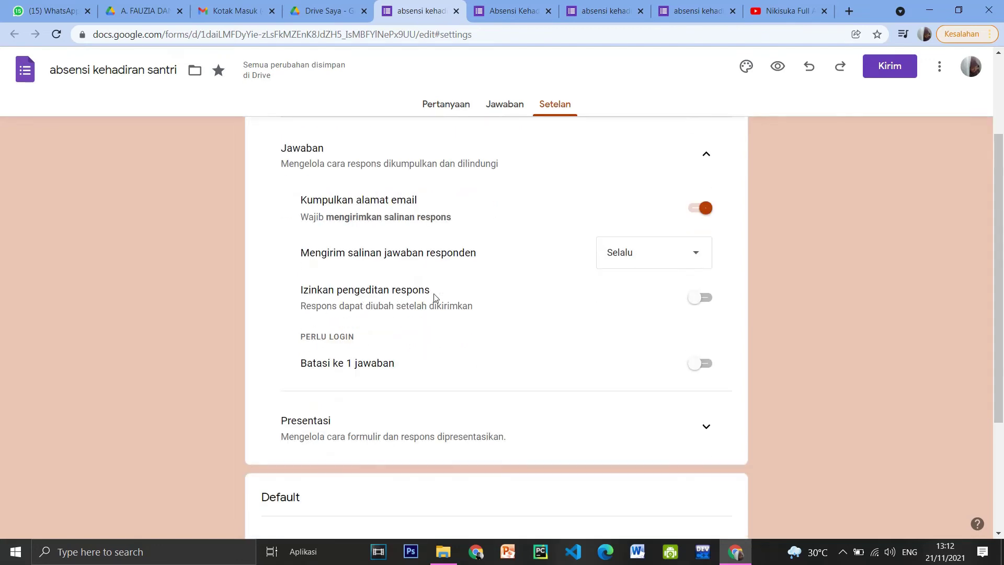
- Limit the form to one response per respondent (Batasi ke 1 jawaban)
left_click(706, 368)
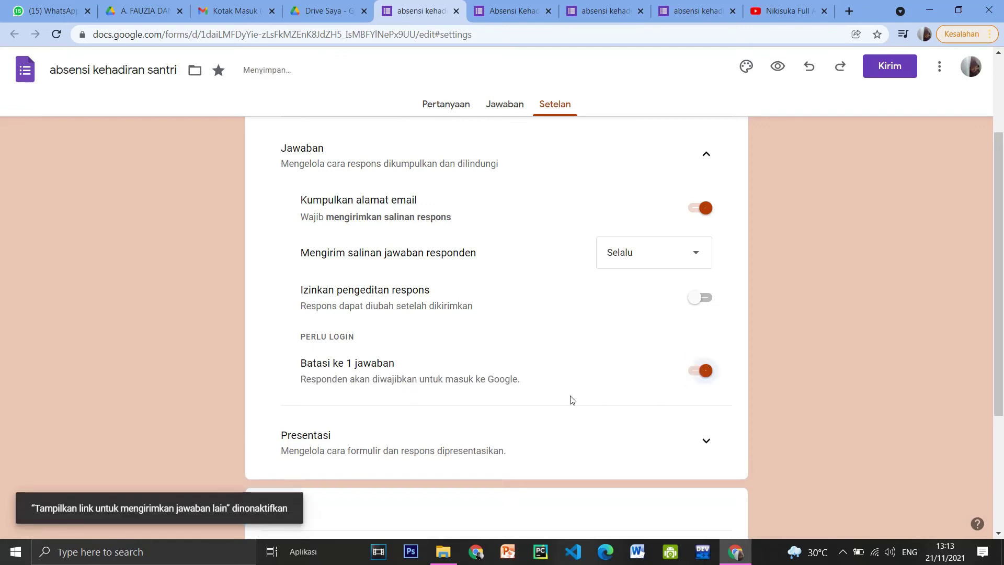
- Examine the options under Formulir default and Pertanyaan default, and look over the response settings without changing them
scroll(570, 392, "down", 1)
scroll(663, 383, "down", 2)
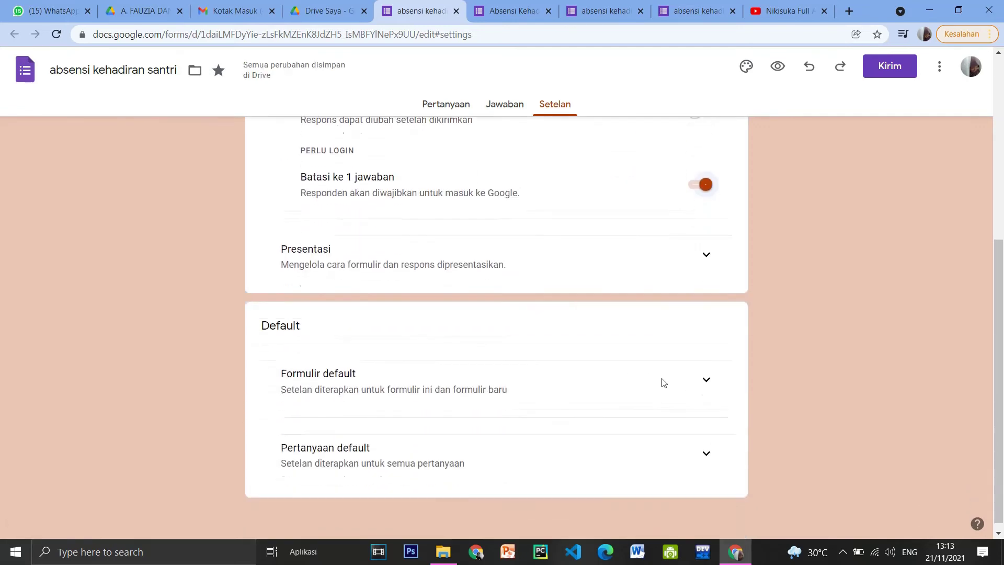
left_click(719, 375)
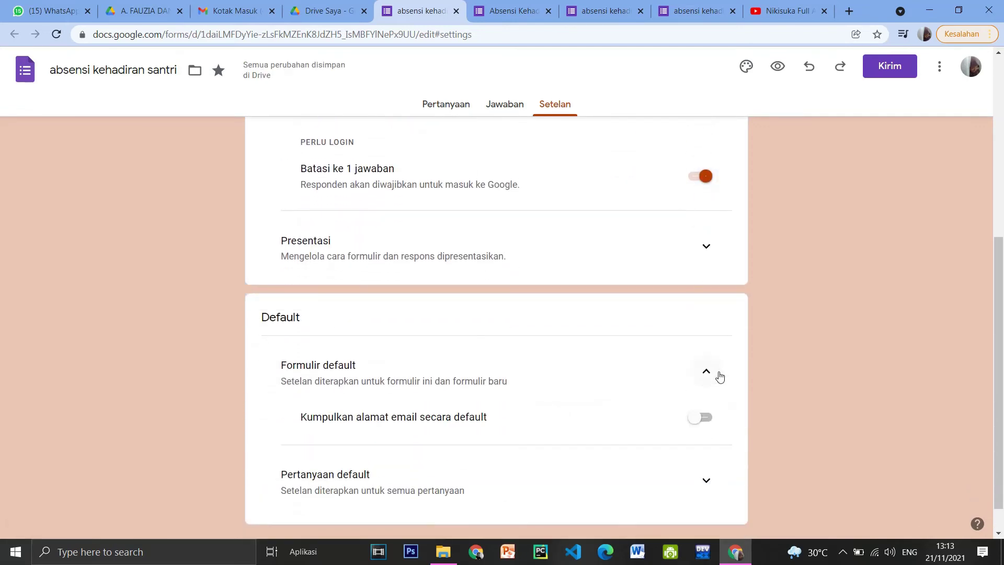
scroll(653, 392, "down", 1)
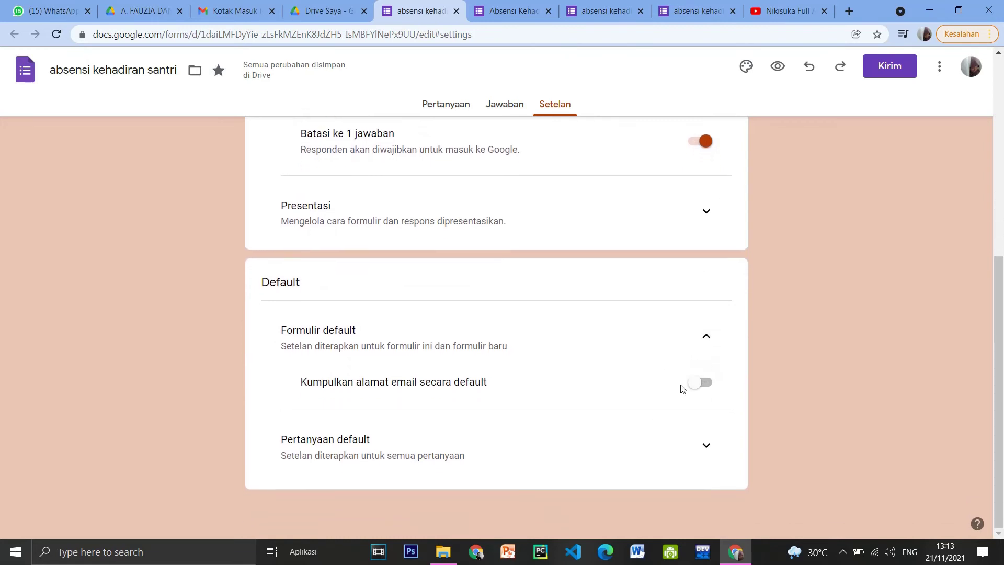
left_click(707, 337)
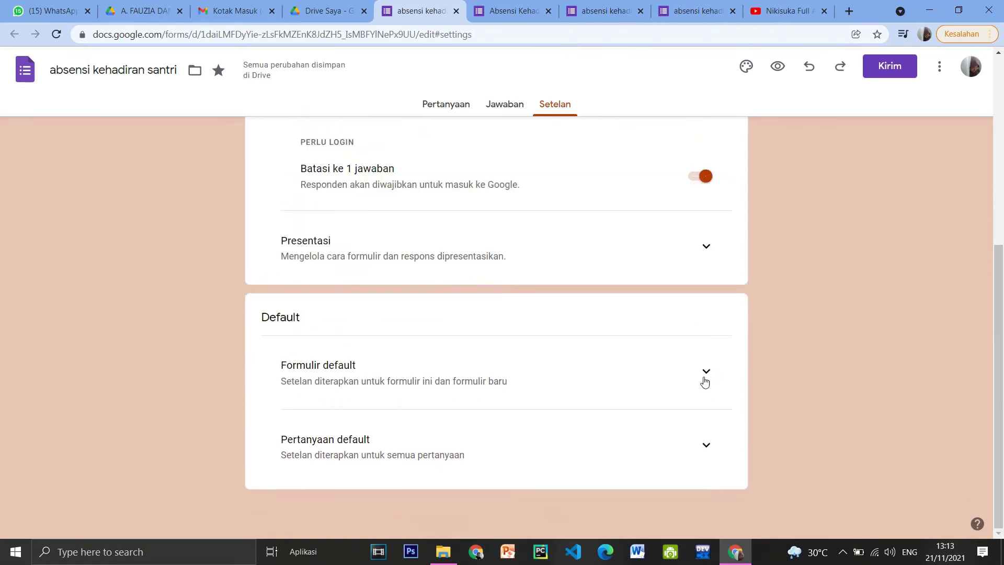
left_click(706, 447)
scroll(705, 449, "down", 1)
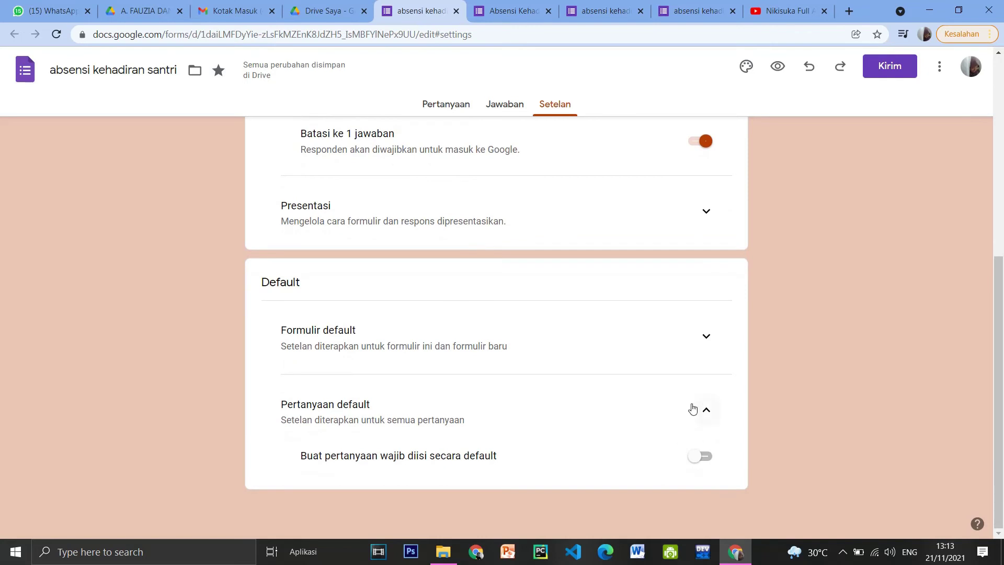
left_click(710, 427)
scroll(448, 408, "up", 4)
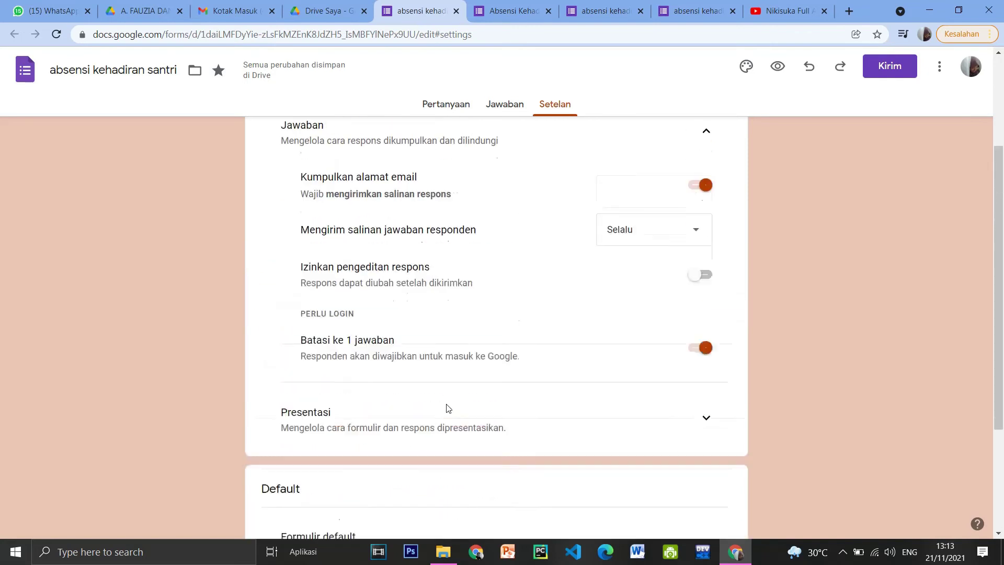
scroll(428, 248, "down", 4)
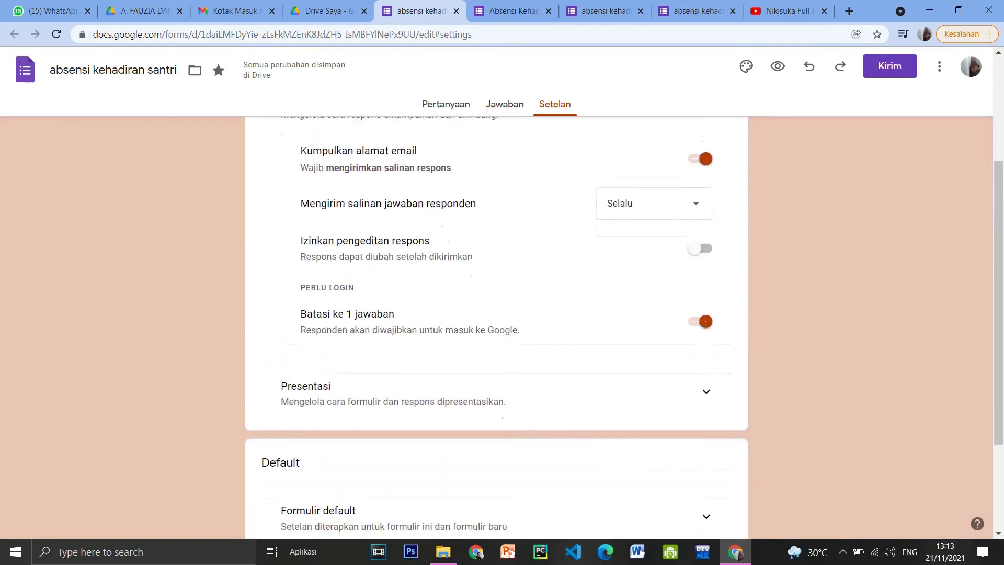
scroll(493, 321, "up", 6)
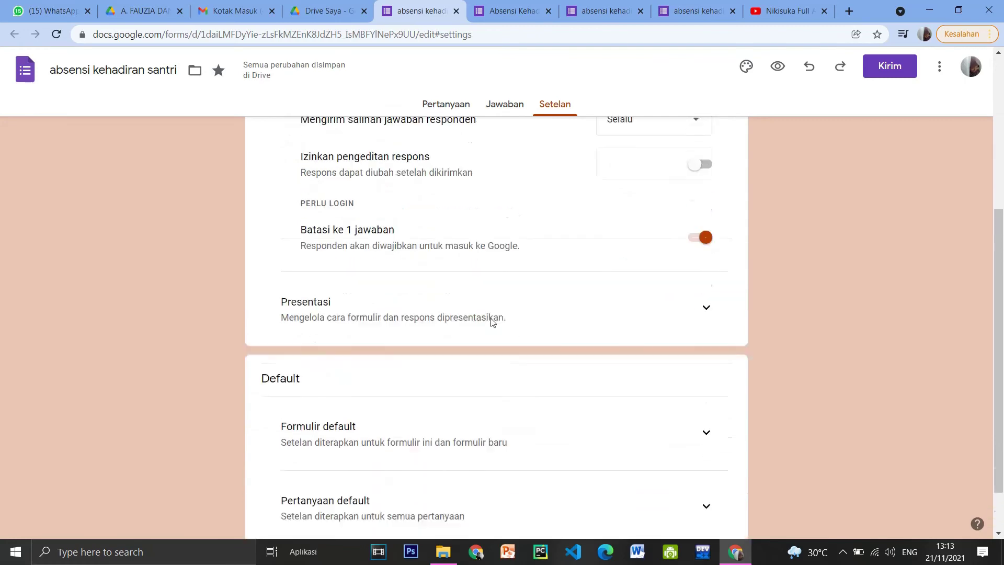
- Go back to the form's questions and reload the respondent preview of Absensi Kehadiran Santri
left_click(426, 104)
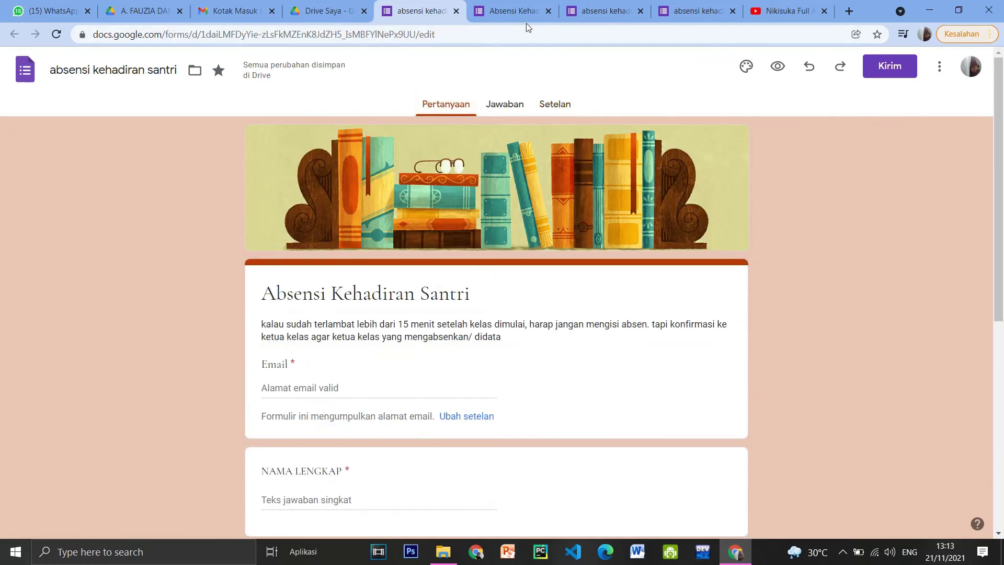
left_click(494, 18)
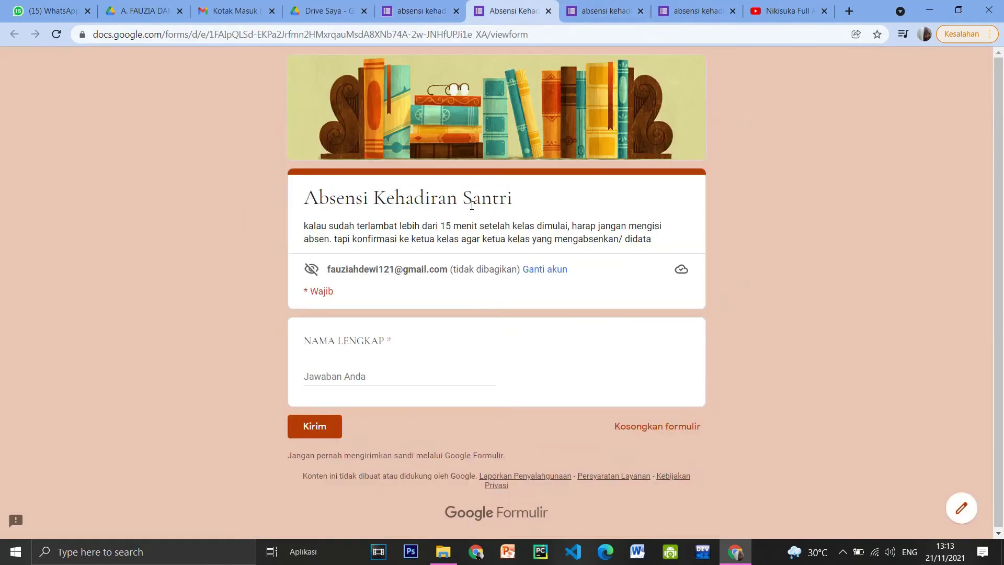
left_click(416, 17)
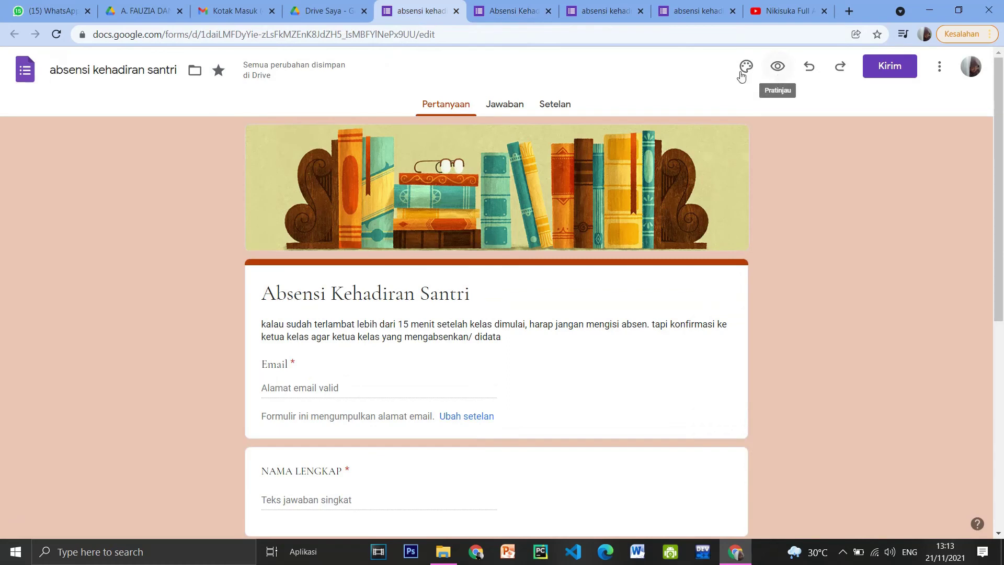
left_click(503, 16)
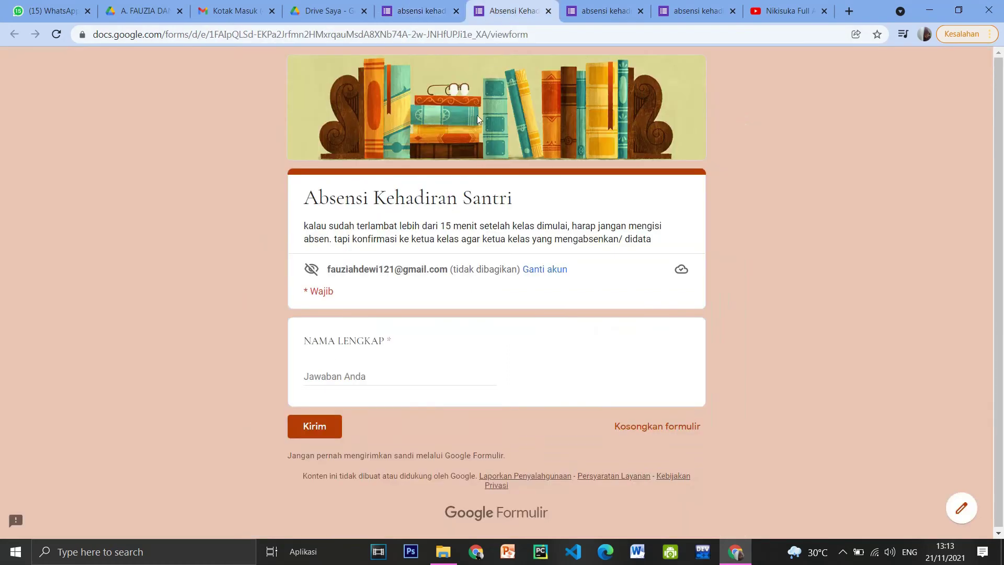
left_click(56, 34)
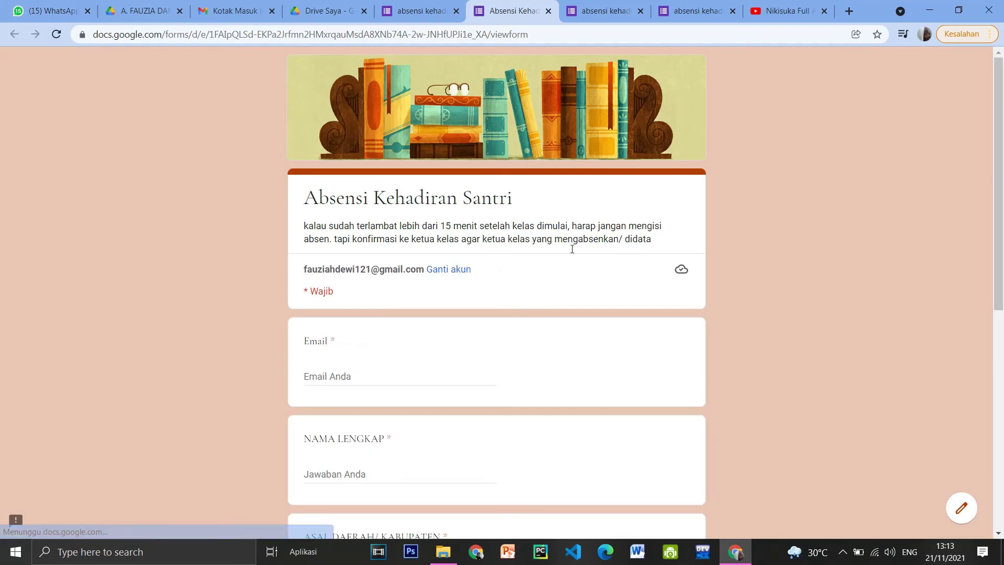
- Review the respondent preview from the header and email field down to the SESI options and the submit area
scroll(656, 320, "down", 7)
scroll(656, 323, "up", 7)
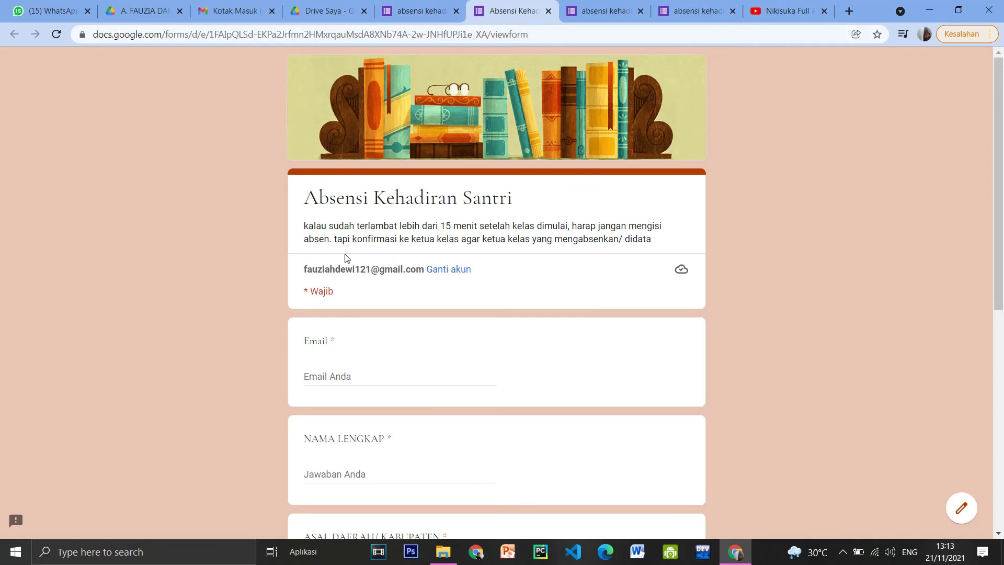
scroll(365, 296, "down", 1)
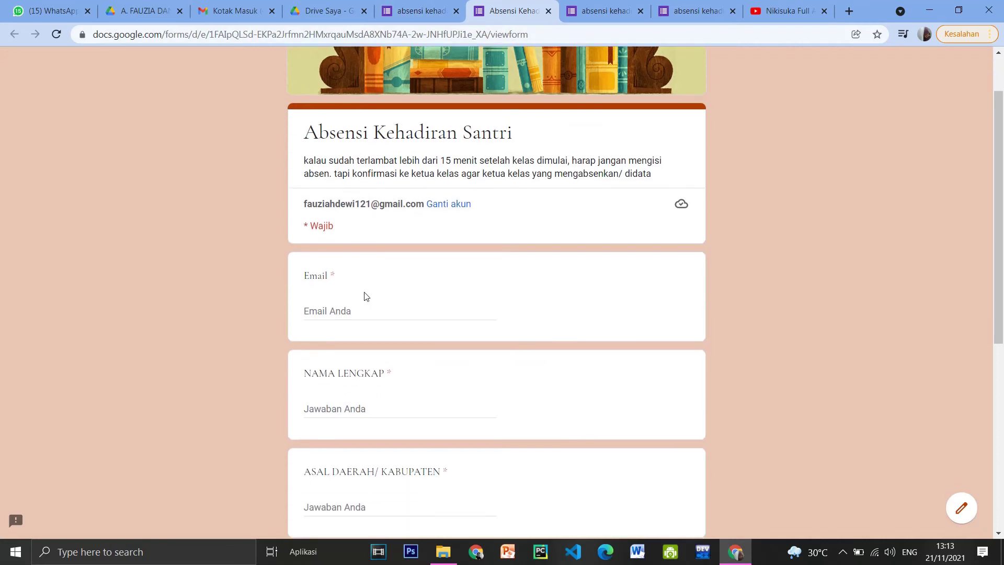
scroll(365, 296, "down", 3)
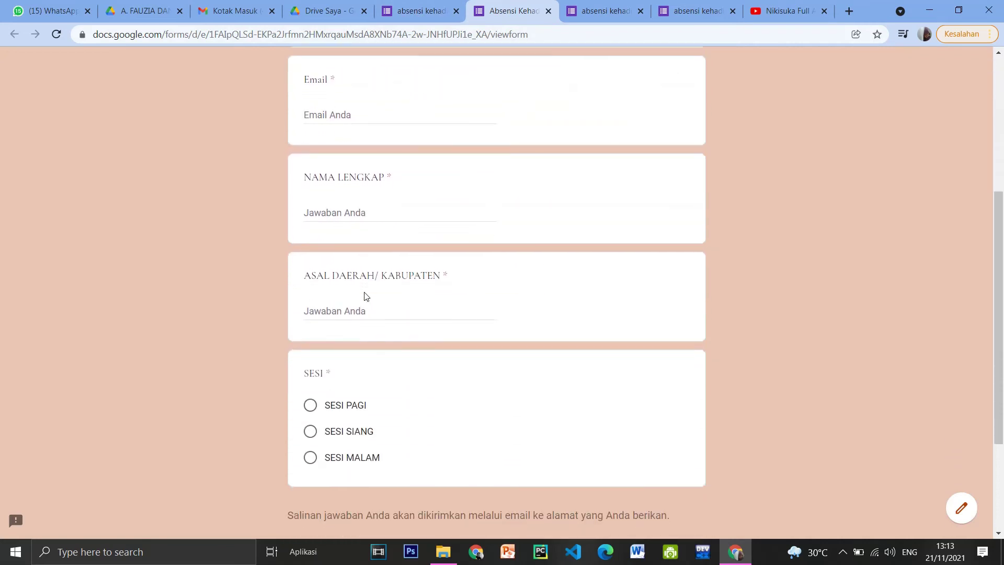
scroll(365, 297, "down", 2)
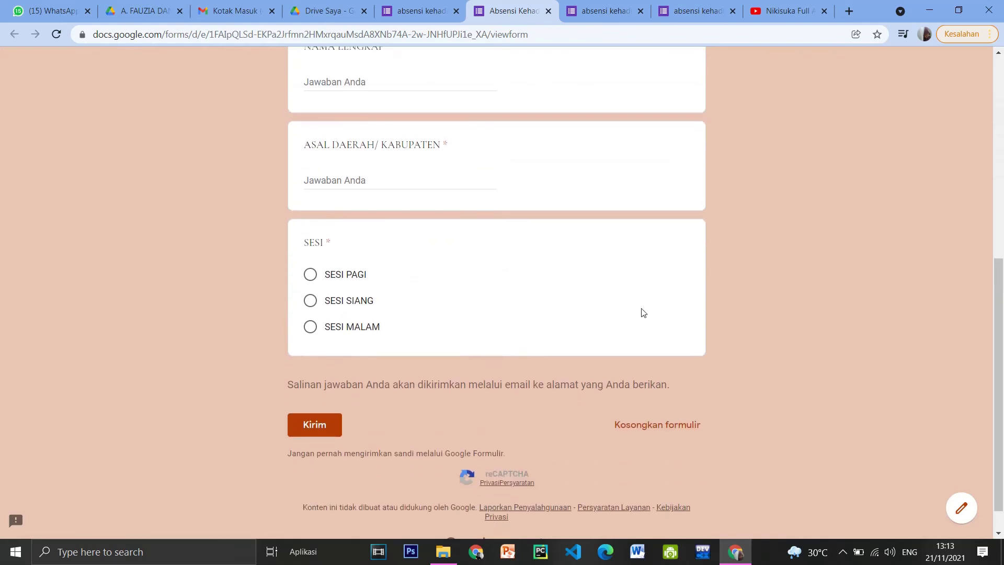
scroll(394, 343, "up", 6)
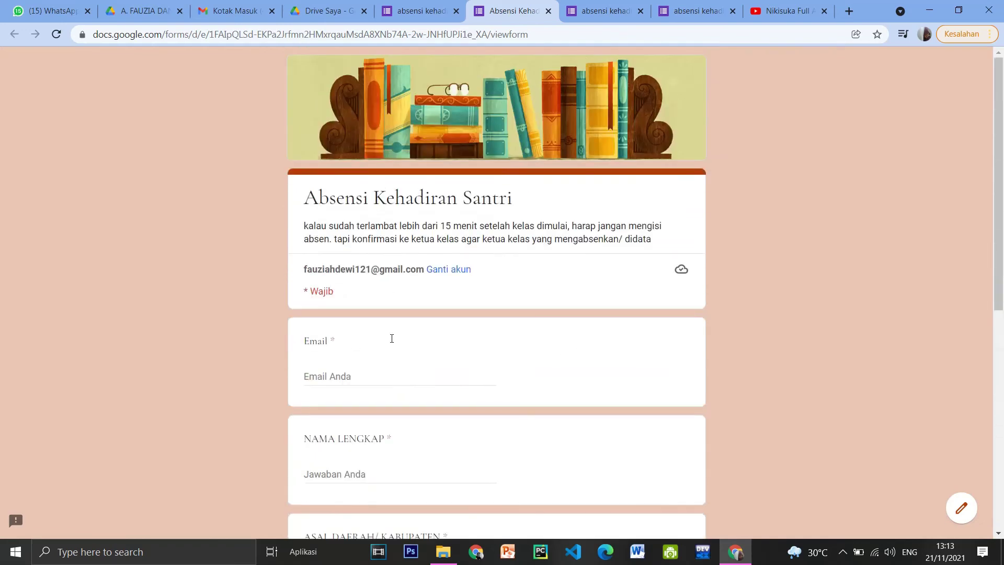
- Look through the questions in the form editor and compare them with the respondent preview
left_click(414, 5)
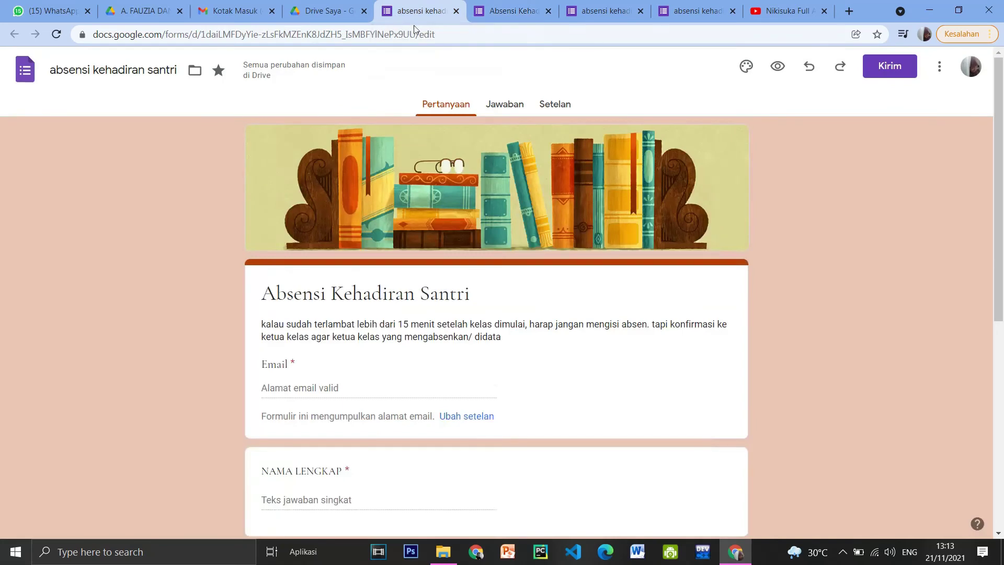
scroll(503, 242, "down", 4)
scroll(506, 267, "down", 2)
scroll(505, 267, "up", 7)
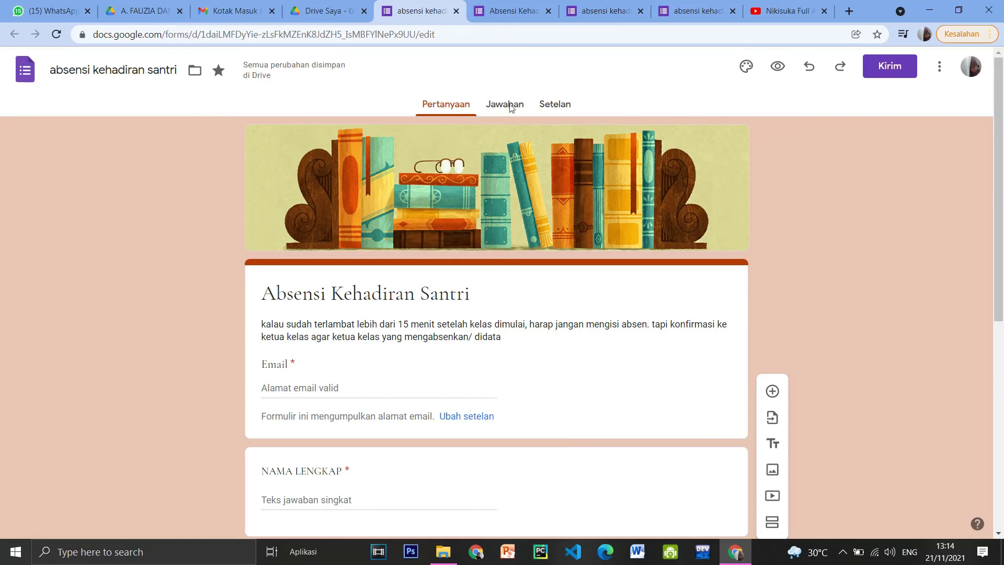
left_click(502, 18)
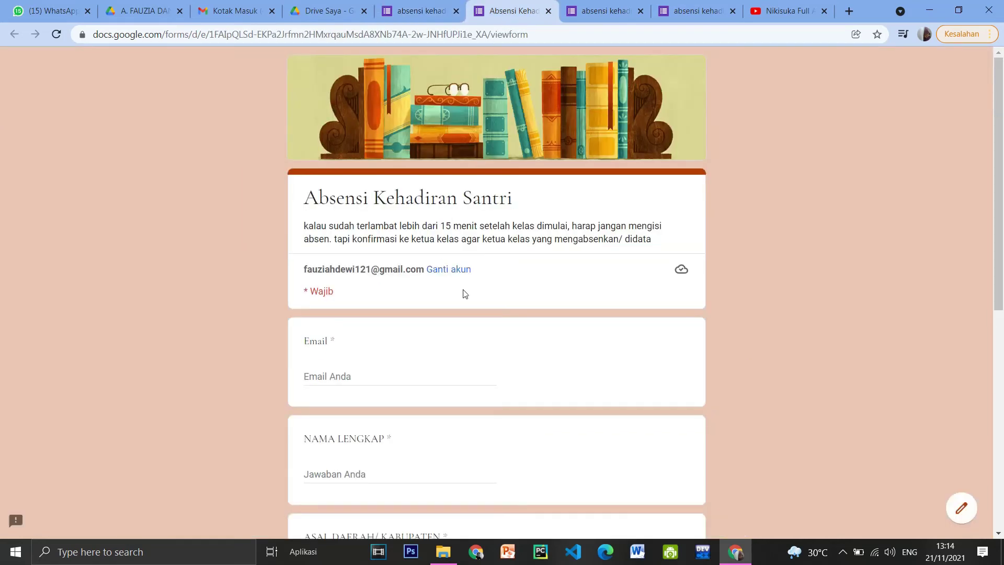
left_click(413, 4)
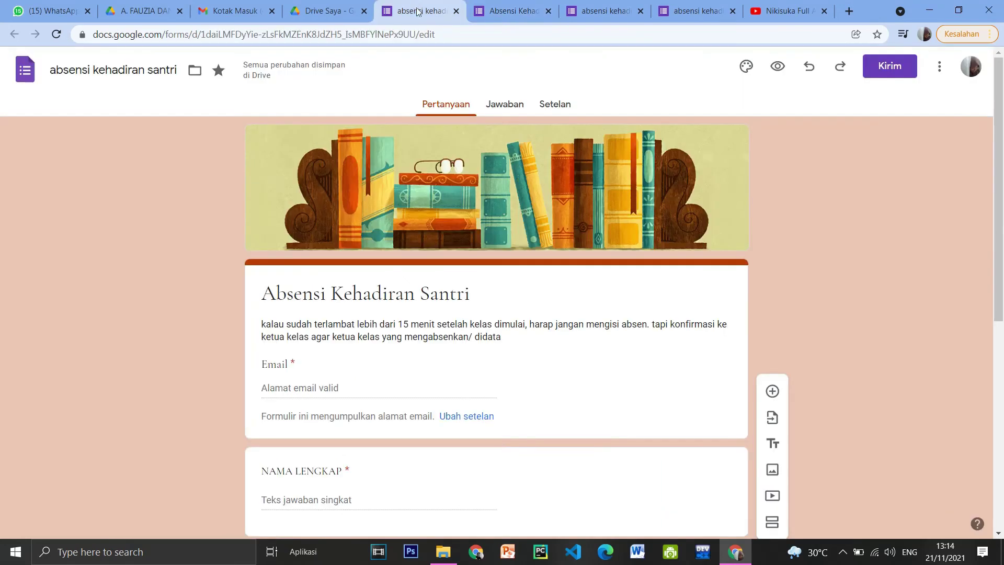
- Copy the form's shortened sharing link (Perpendek URL) and close the send dialog
left_click(867, 68)
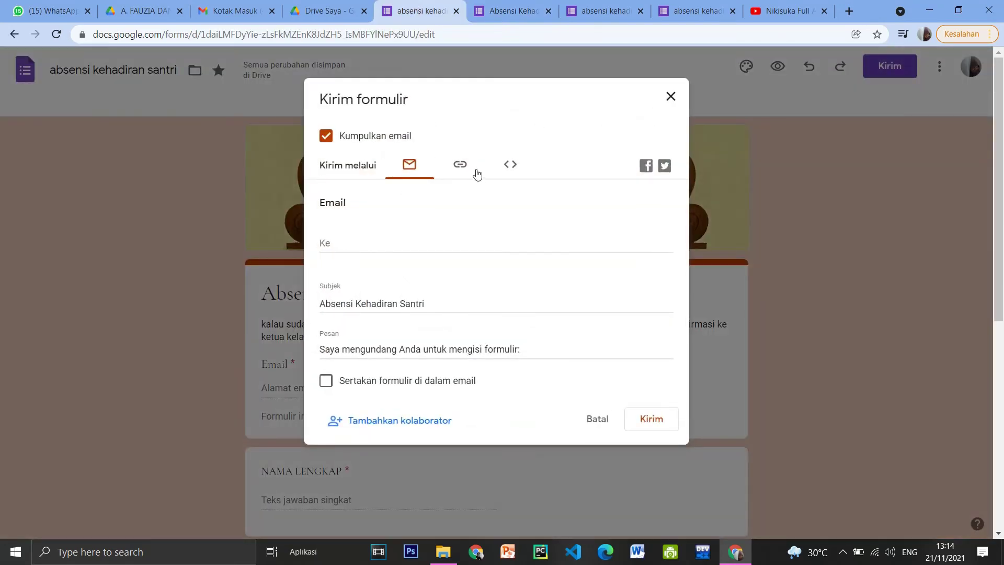
left_click(456, 169)
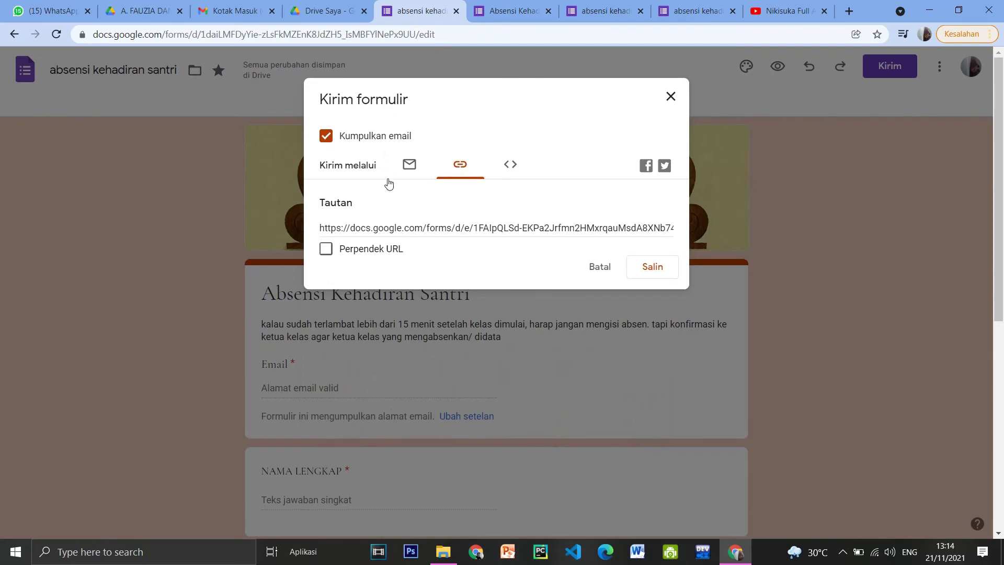
left_click(331, 253)
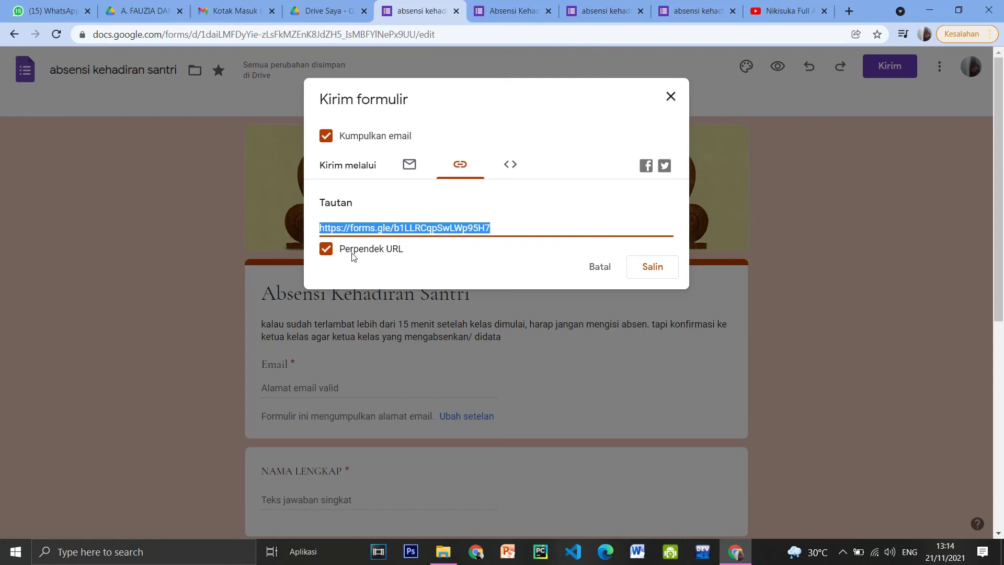
left_click(659, 269)
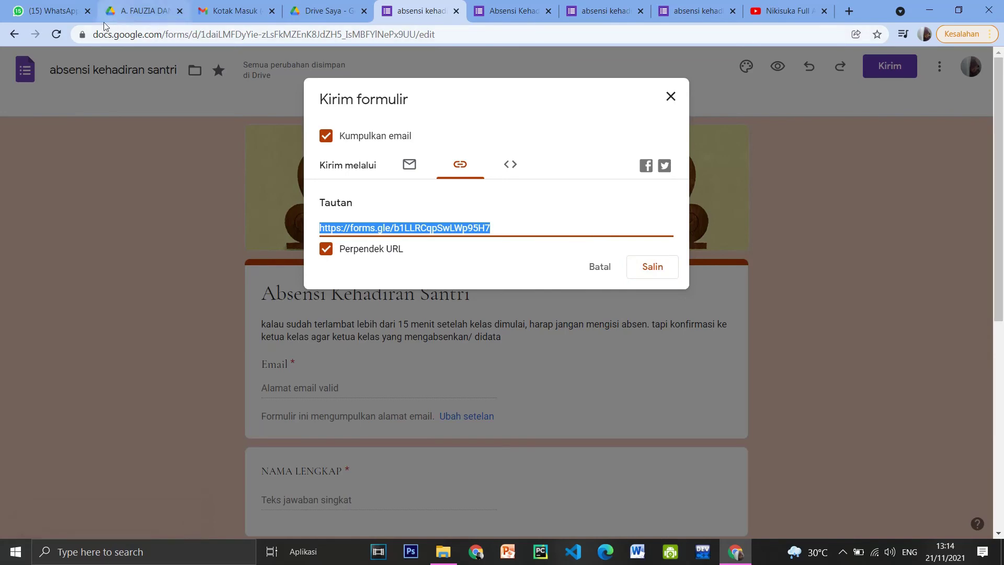
left_click(669, 98)
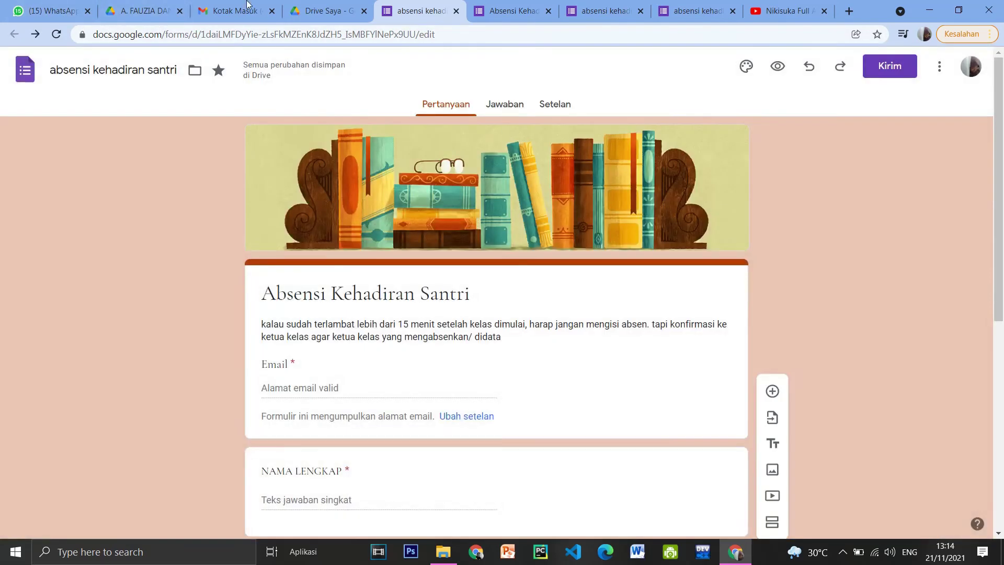
left_click(31, 16)
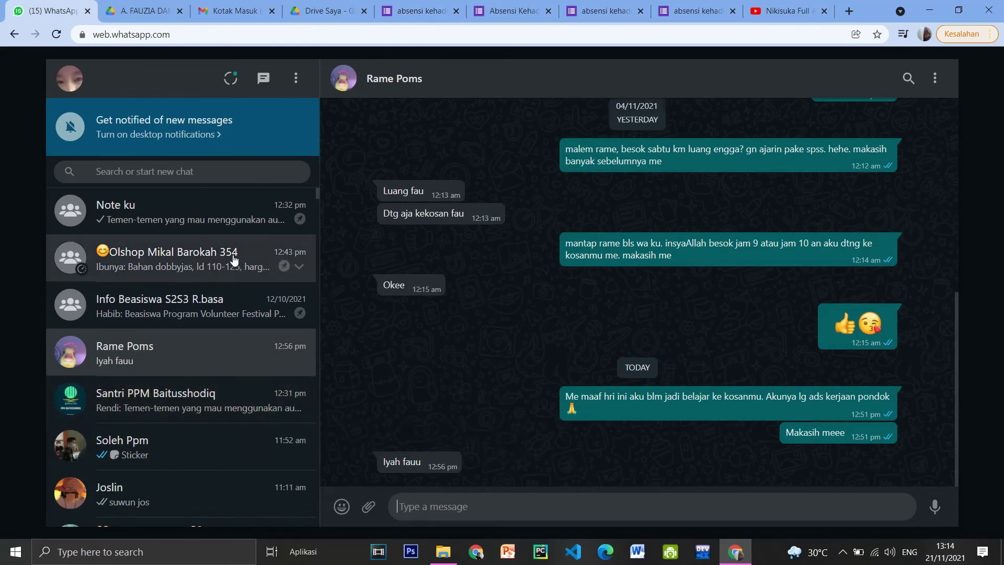
left_click(220, 217)
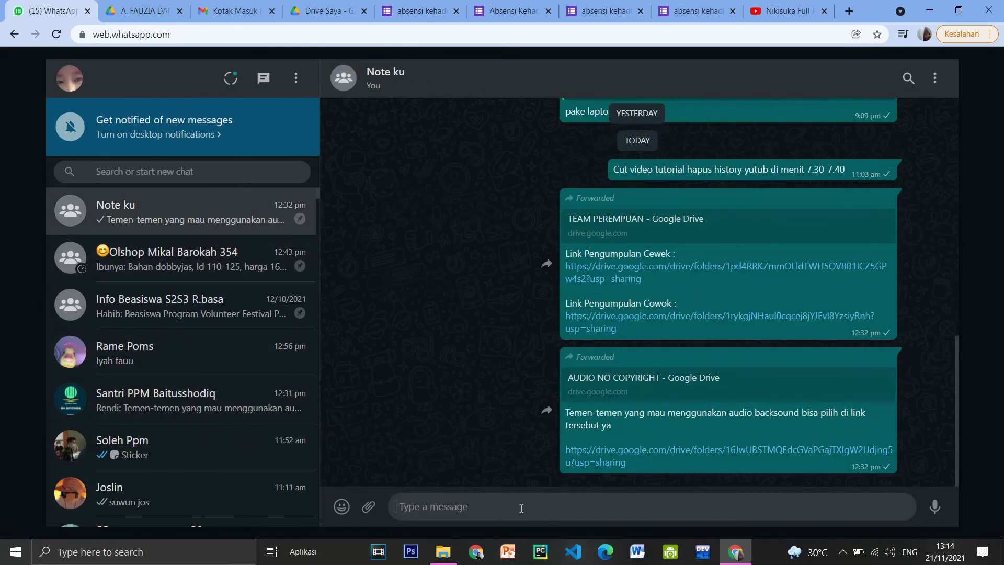
type("https://forms.gle/b1LLRCqpSwLWp95H7")
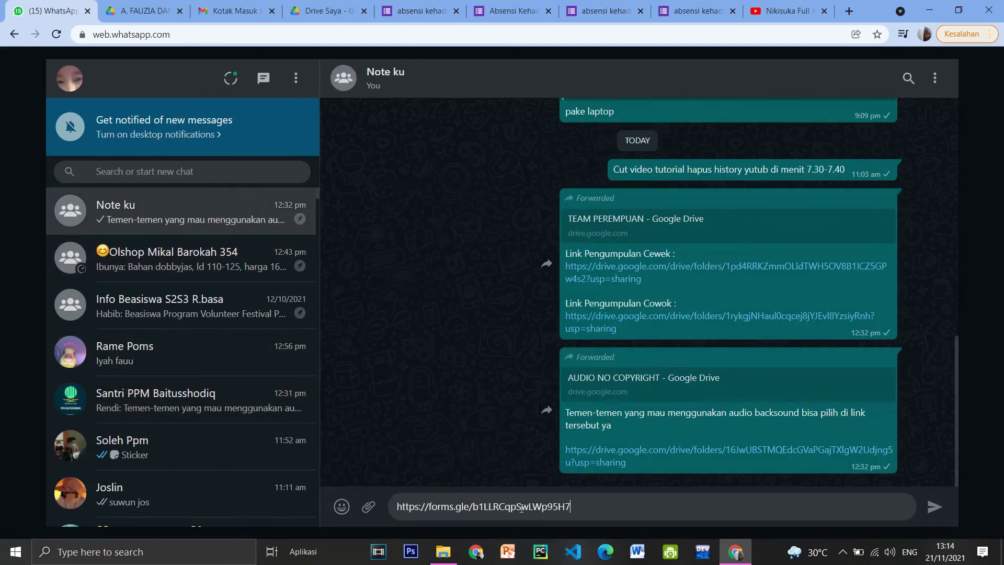
key("Return")
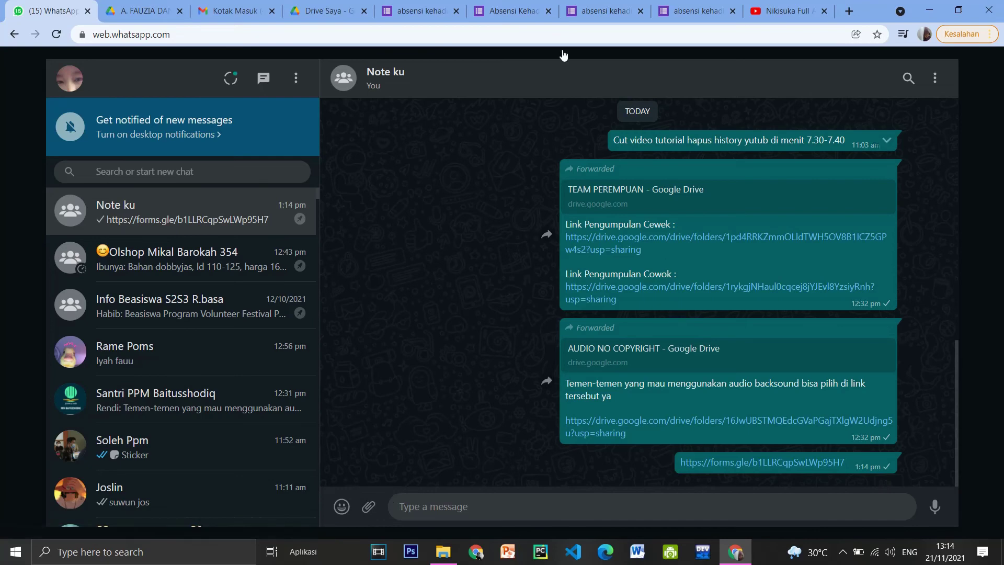
- Return to the form editor in Google Forms and look over the questions down to SESI
left_click(426, 5)
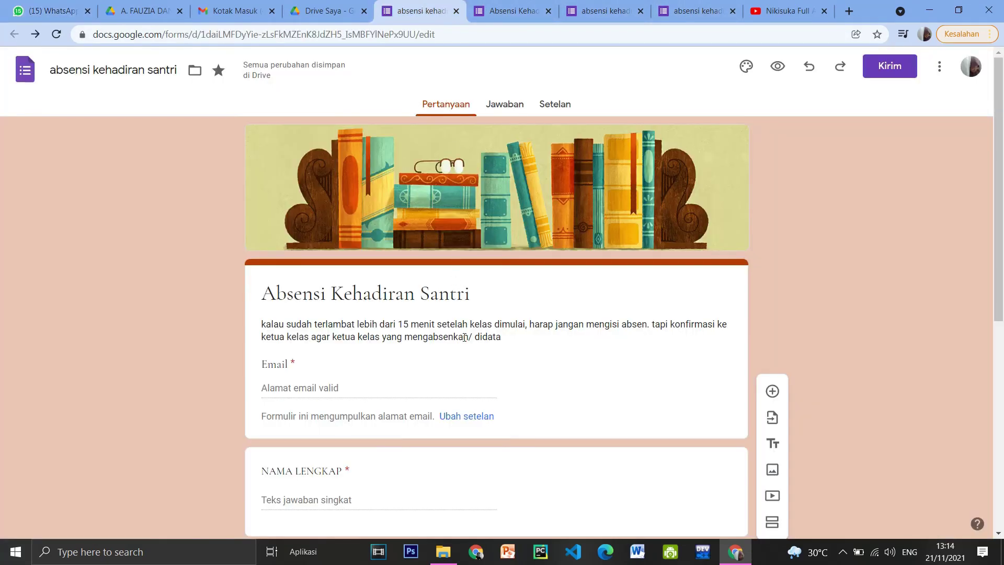
scroll(464, 337, "down", 1)
scroll(465, 337, "down", 5)
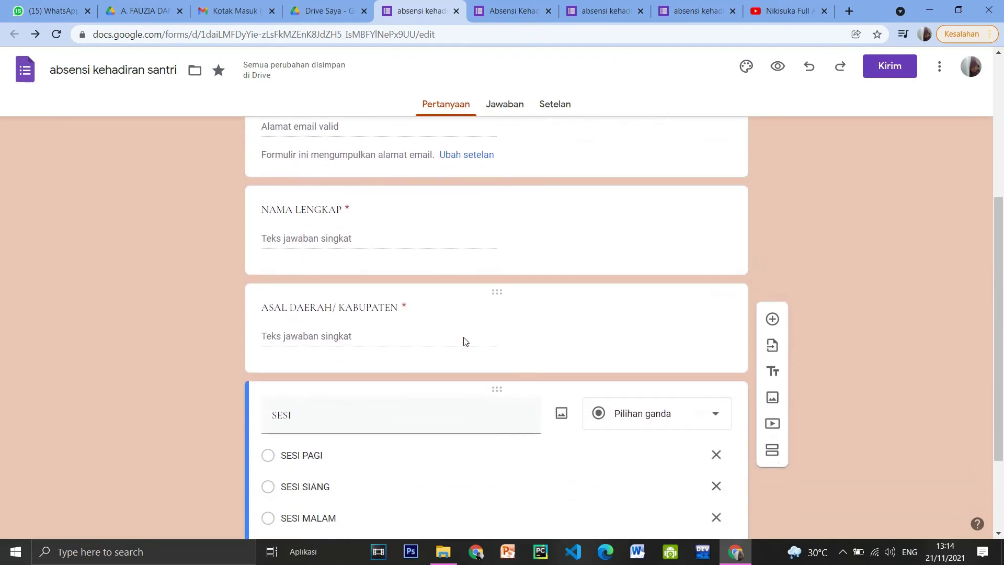
scroll(464, 341, "down", 1)
scroll(464, 341, "down", 1)
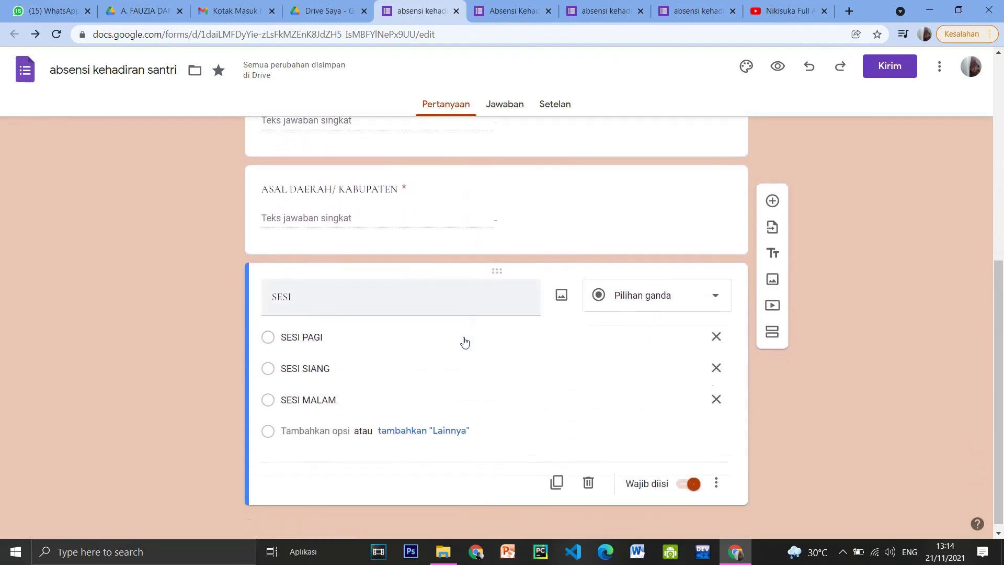
- Glance at the respondent view and review the form's title, lateness description and questions down to SESI in the editor
scroll(464, 340, "up", 7)
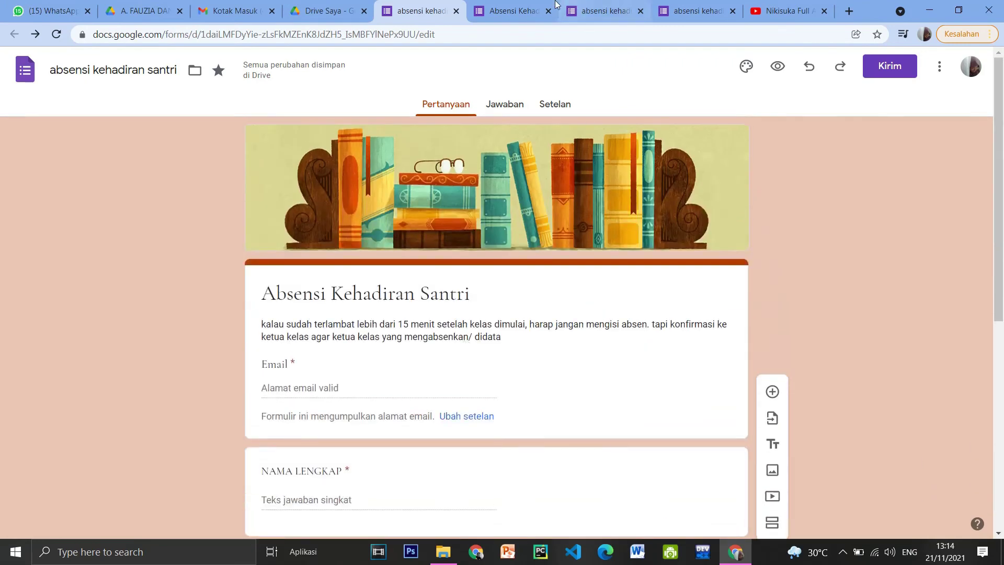
left_click(504, 7)
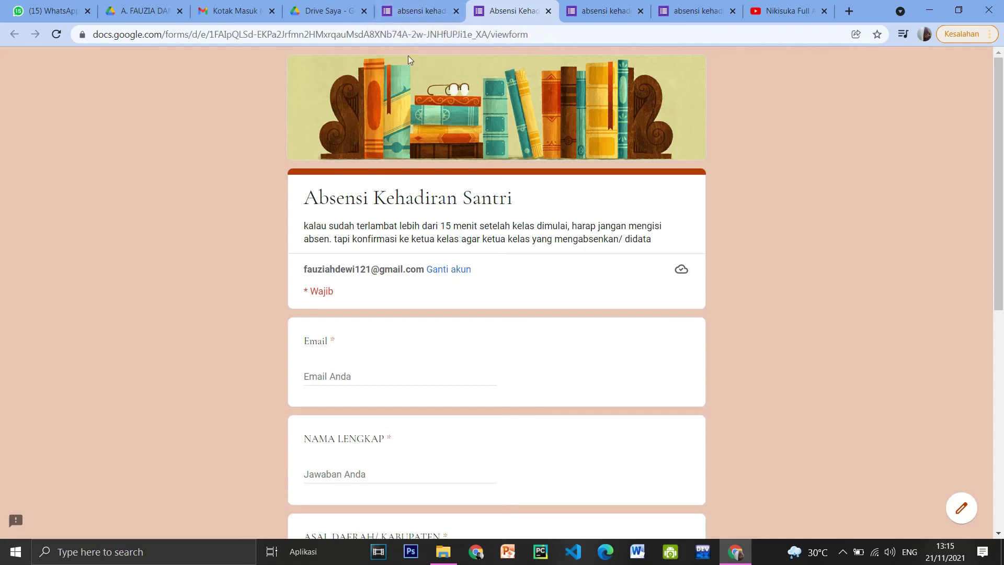
left_click(415, 11)
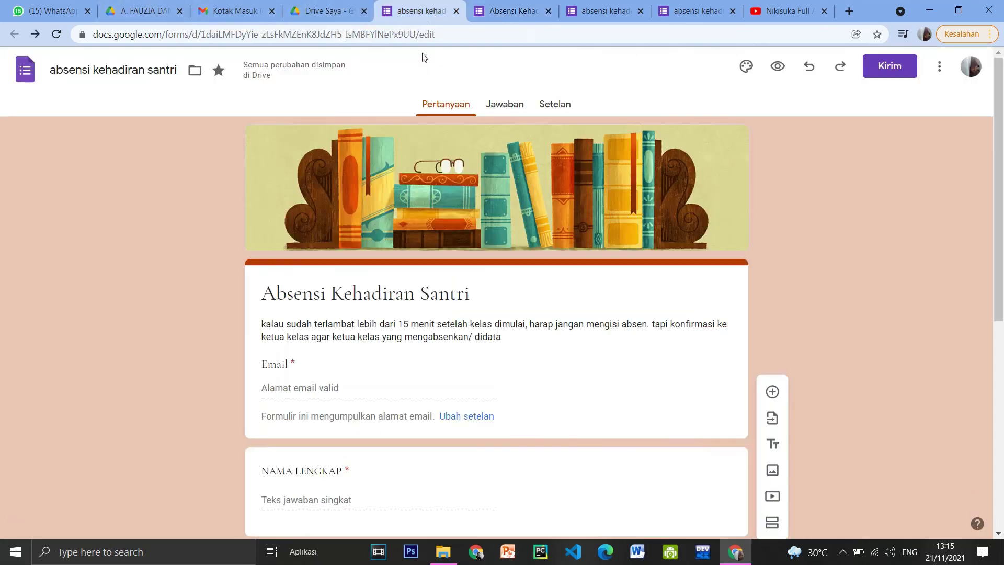
scroll(435, 320, "down", 3)
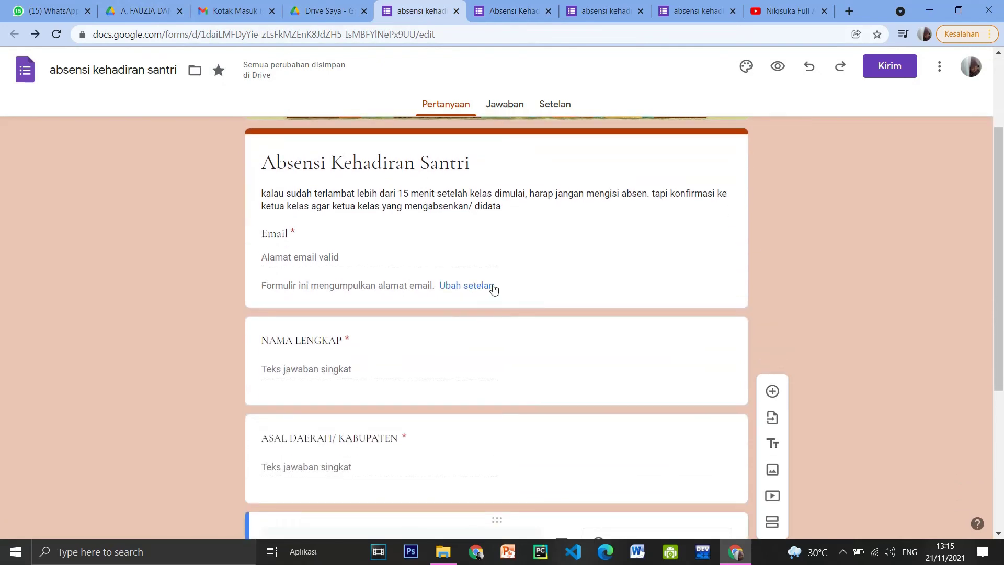
scroll(478, 289, "up", 3)
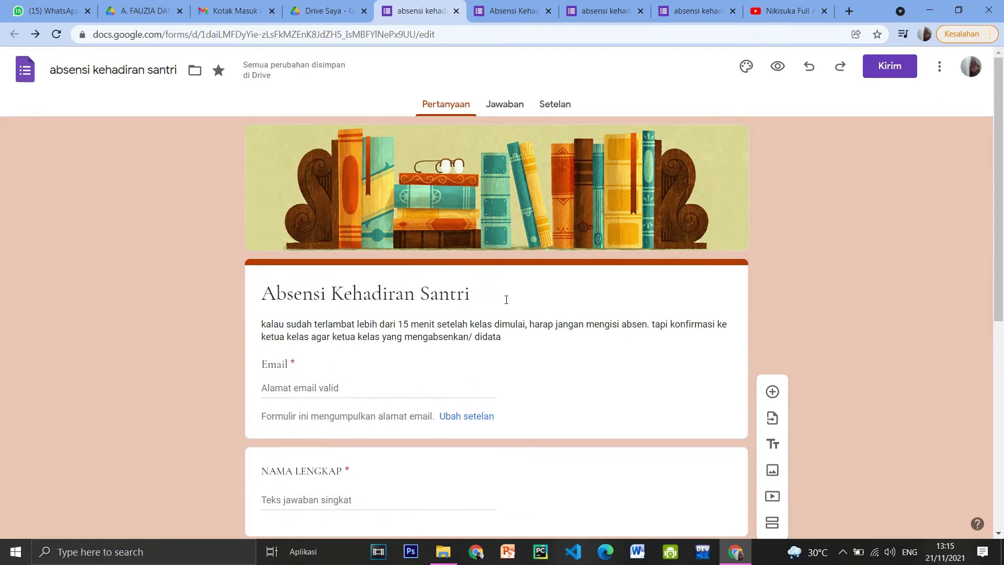
left_click(427, 309)
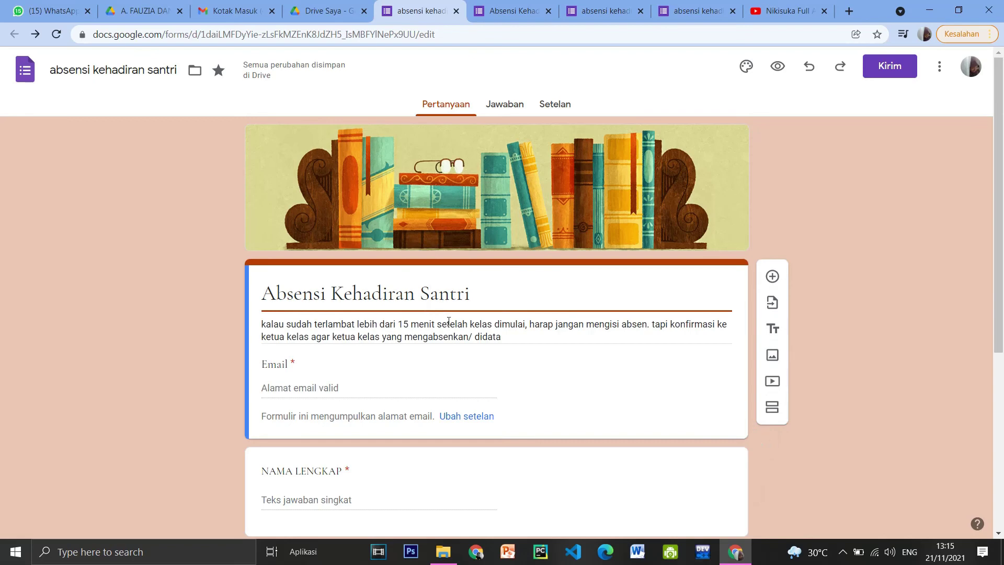
triple_click(454, 336)
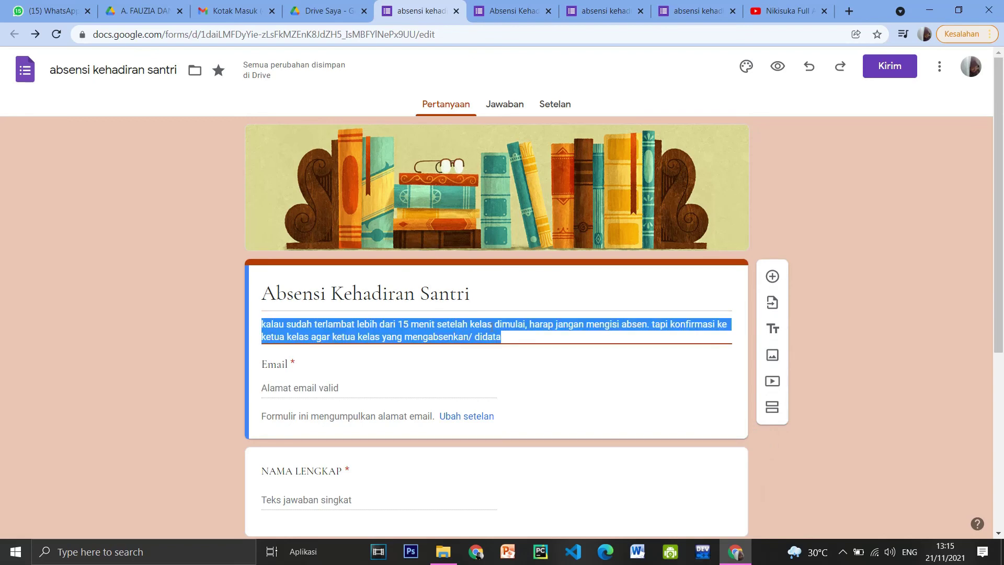
left_click(491, 325)
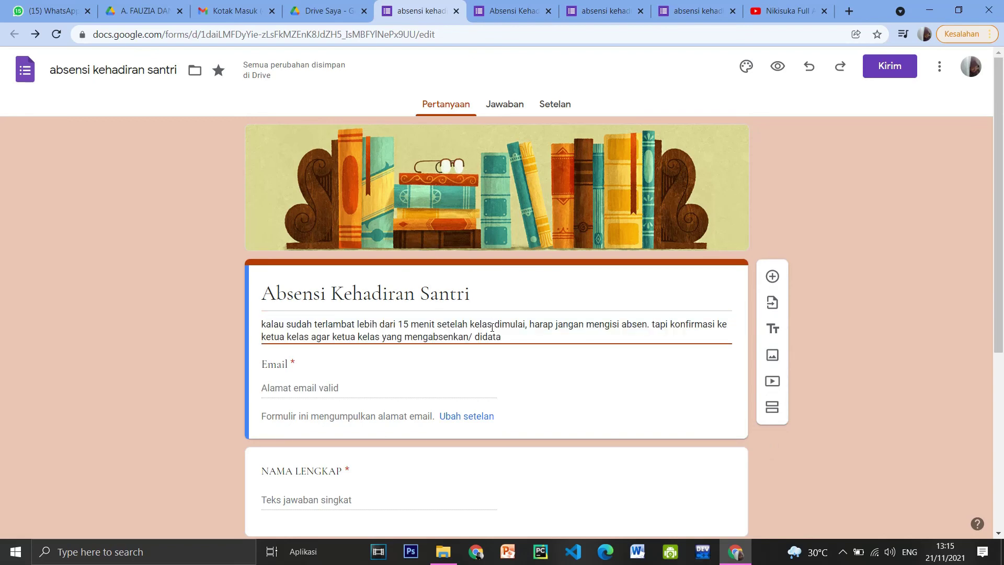
scroll(492, 328, "down", 3)
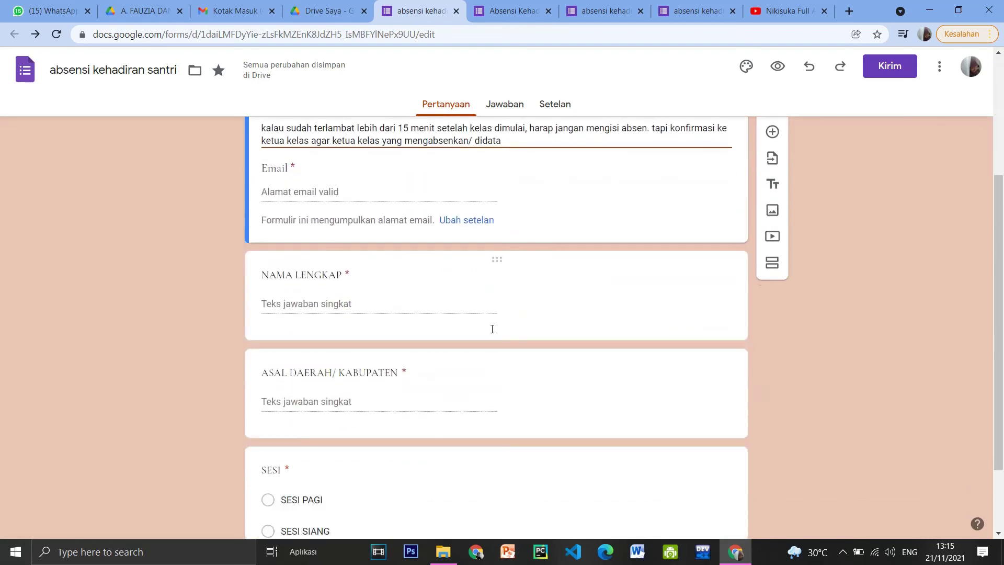
scroll(491, 328, "up", 3)
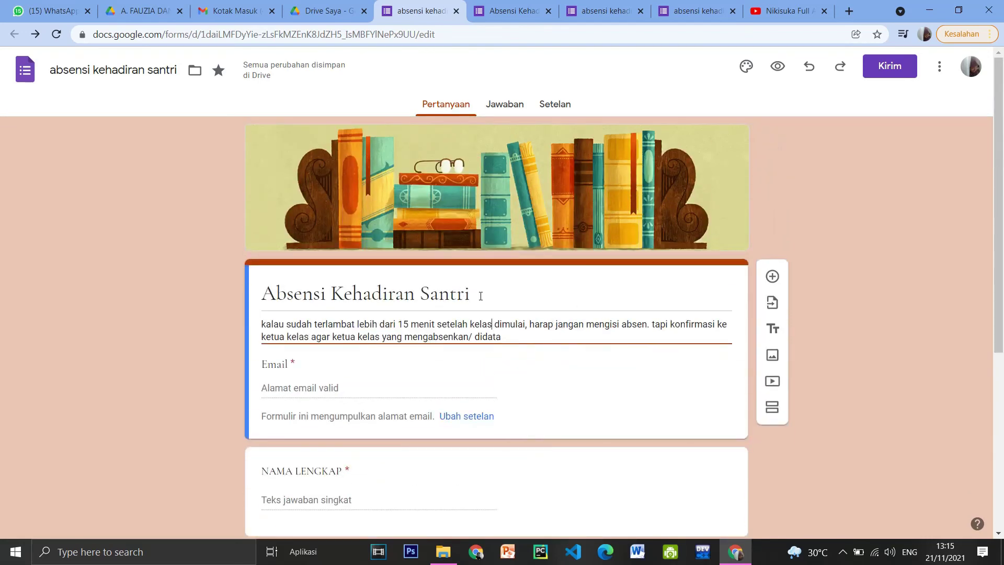
scroll(437, 315, "down", 5)
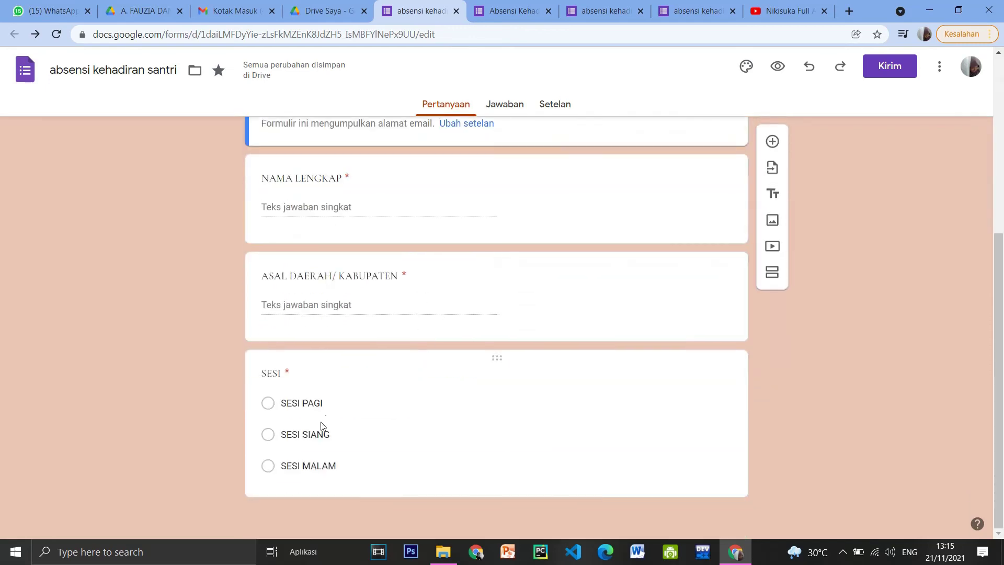
scroll(533, 217, "up", 5)
- Look through the questions in the respondent view from Email to SESI and return to the form editor
left_click(481, 5)
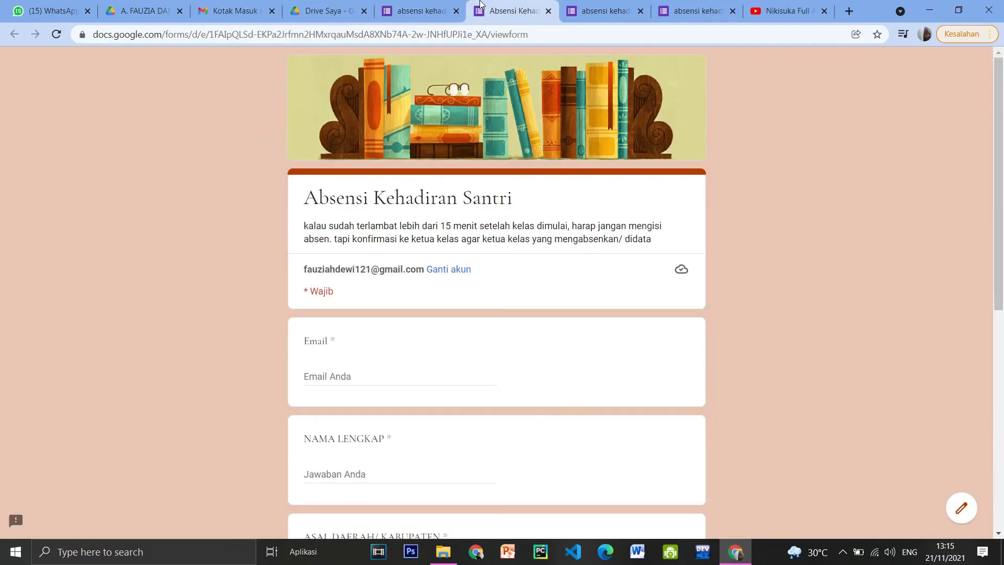
scroll(366, 320, "down", 3)
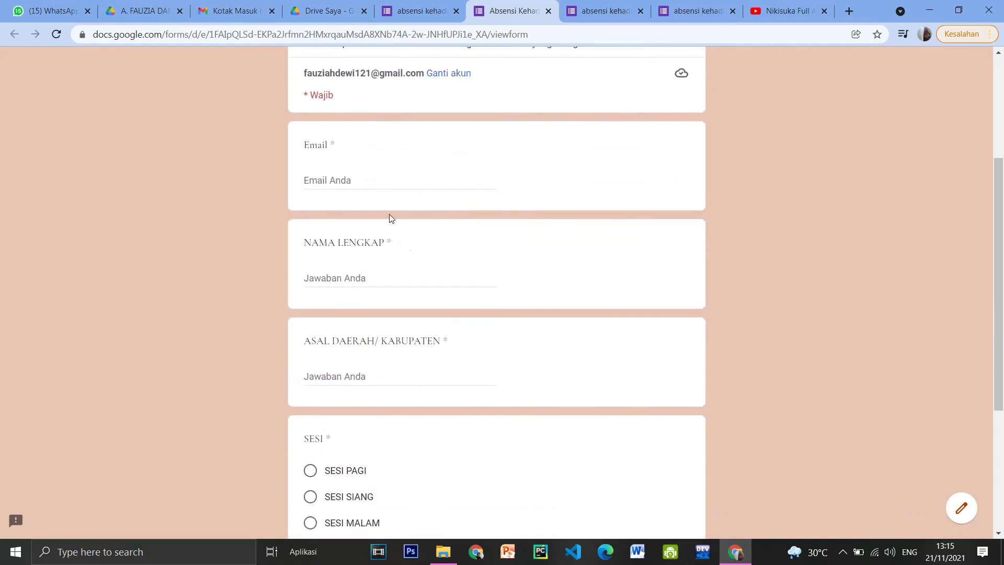
left_click(375, 183)
scroll(381, 313, "down", 1)
scroll(384, 334, "down", 2)
left_click(421, 10)
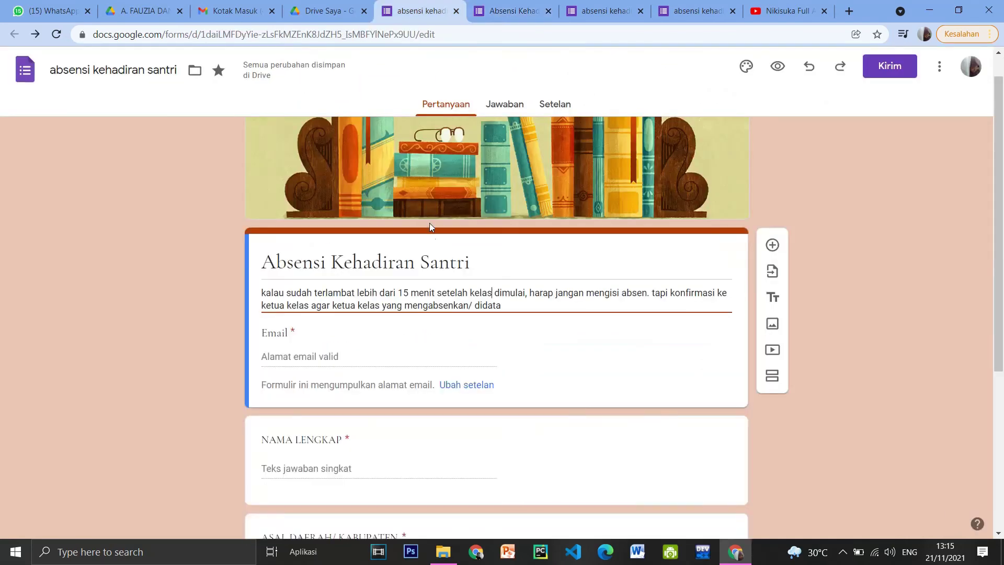
- View the form's collected responses and return to the questions to look them over down to the SESI options
left_click(505, 104)
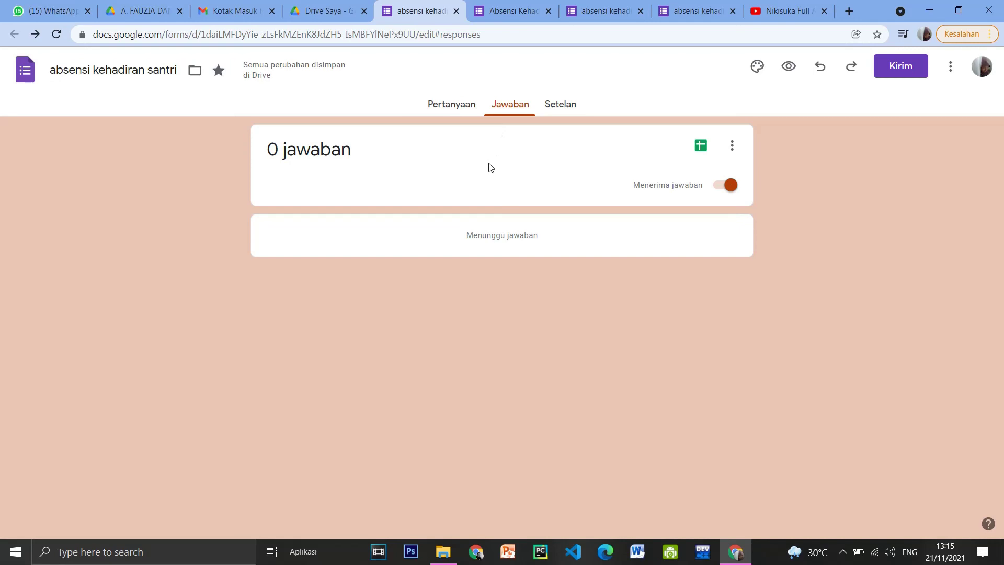
left_click(472, 107)
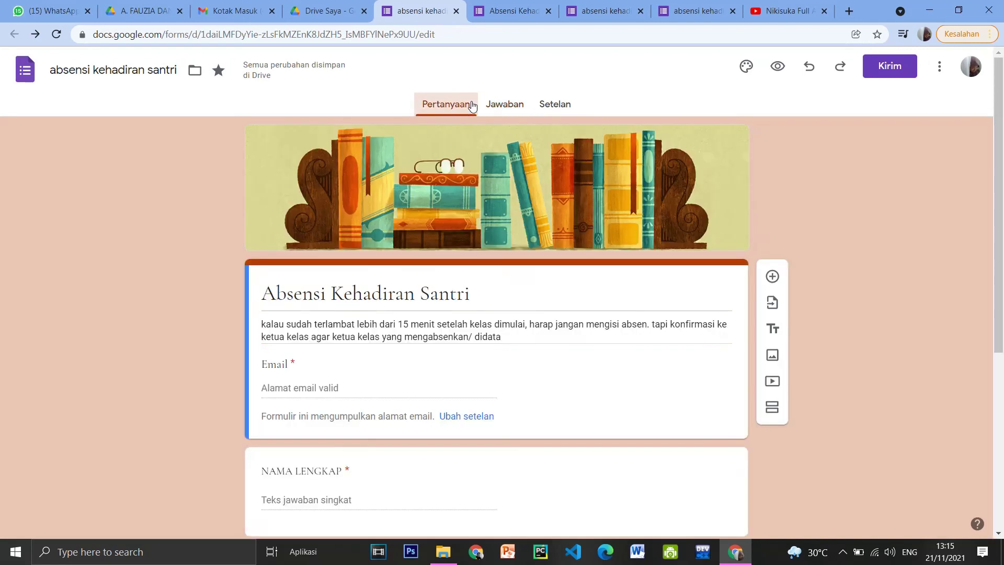
scroll(467, 306, "down", 3)
scroll(467, 306, "down", 2)
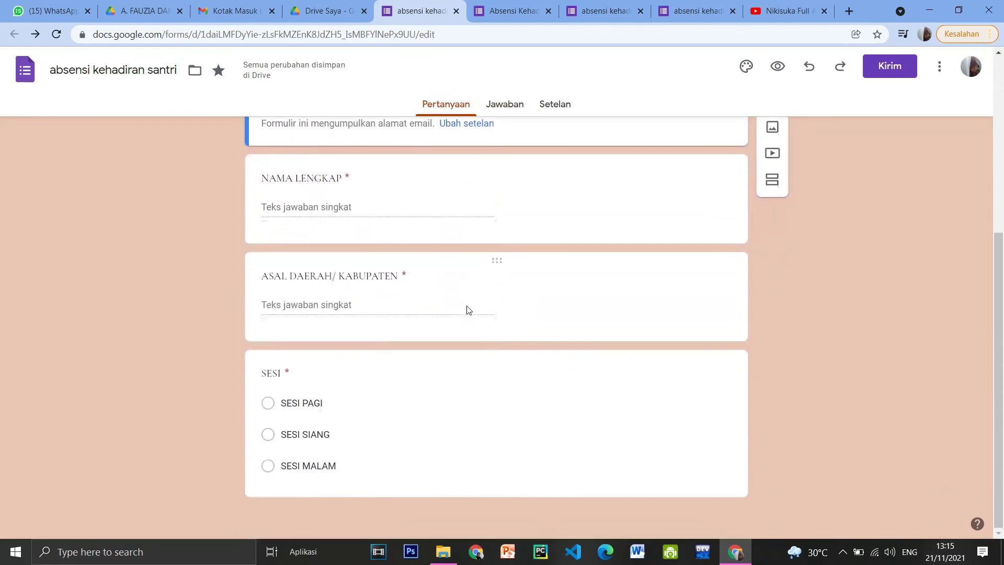
scroll(468, 319, "up", 5)
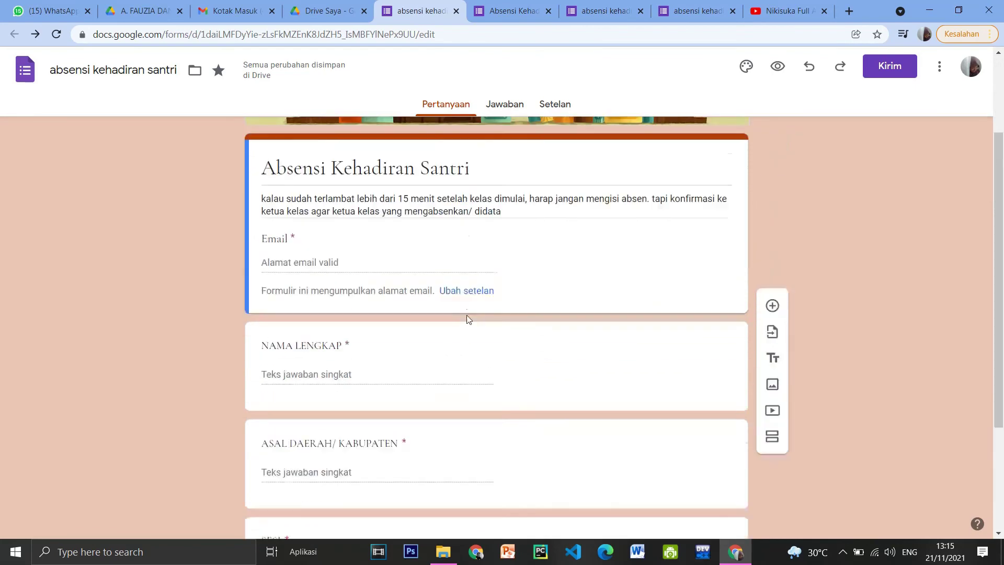